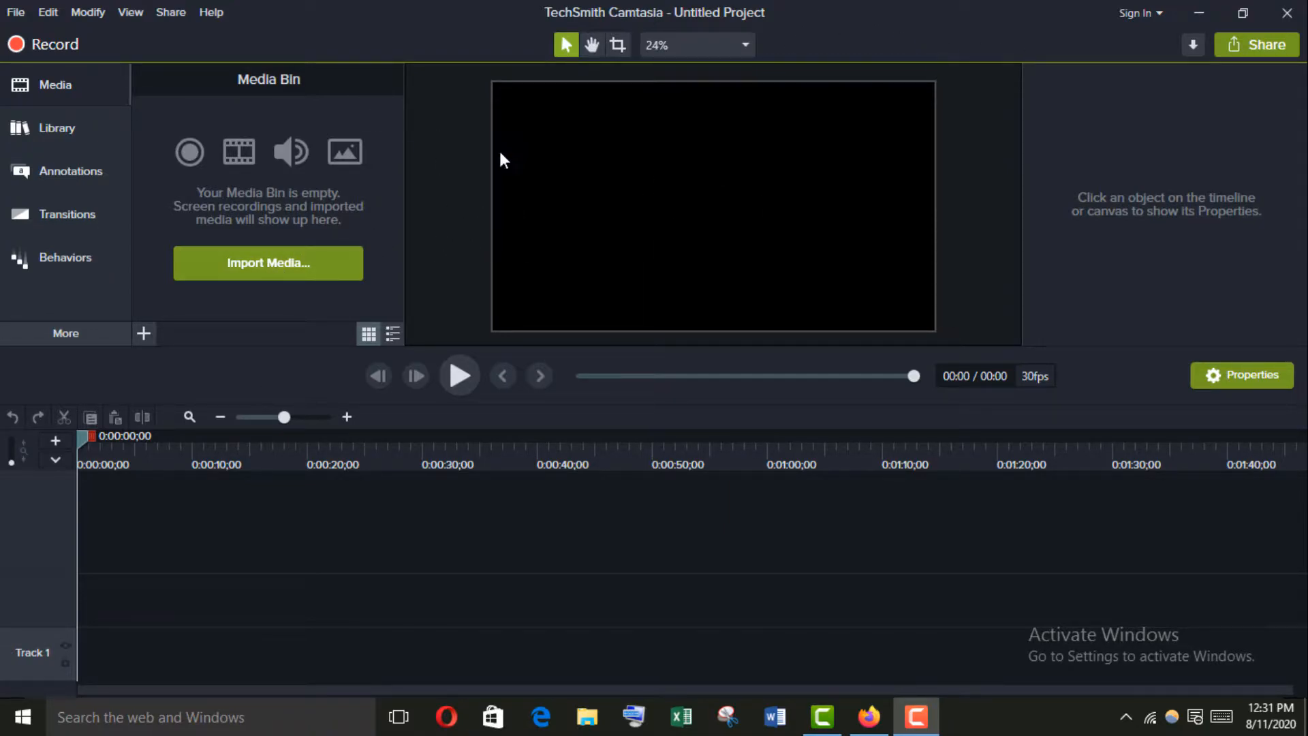
# Step: Review the canvas dimensions, background color and frame rate in the project settings without changing them
pyautogui.click(723, 45)
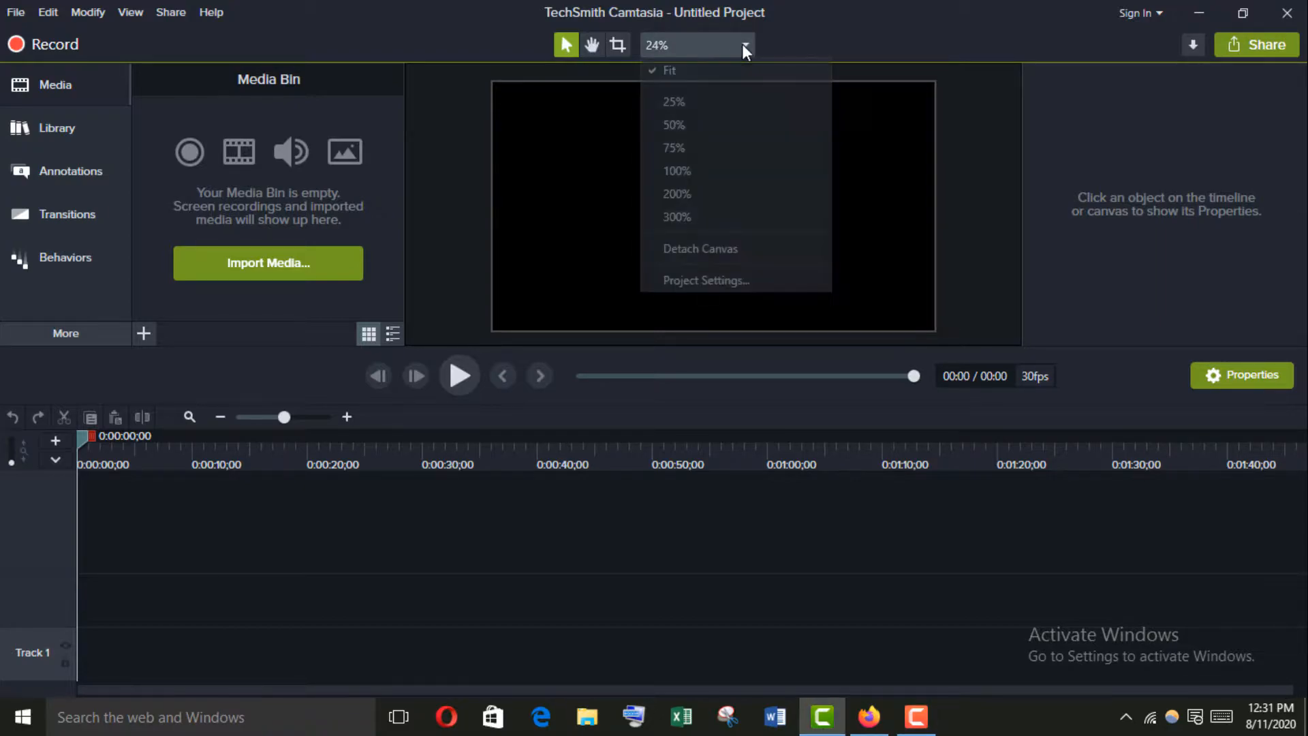
pyautogui.click(700, 284)
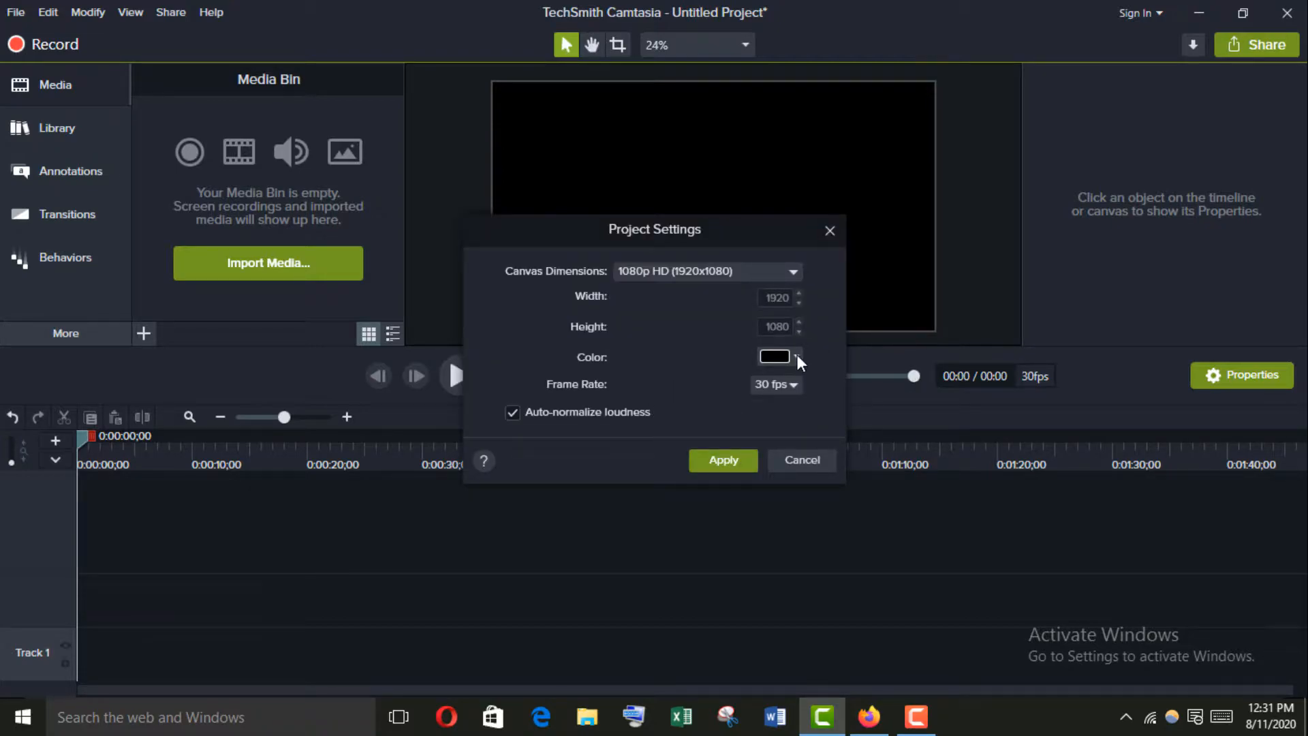
pyautogui.click(797, 356)
pyautogui.click(797, 356)
pyautogui.click(830, 233)
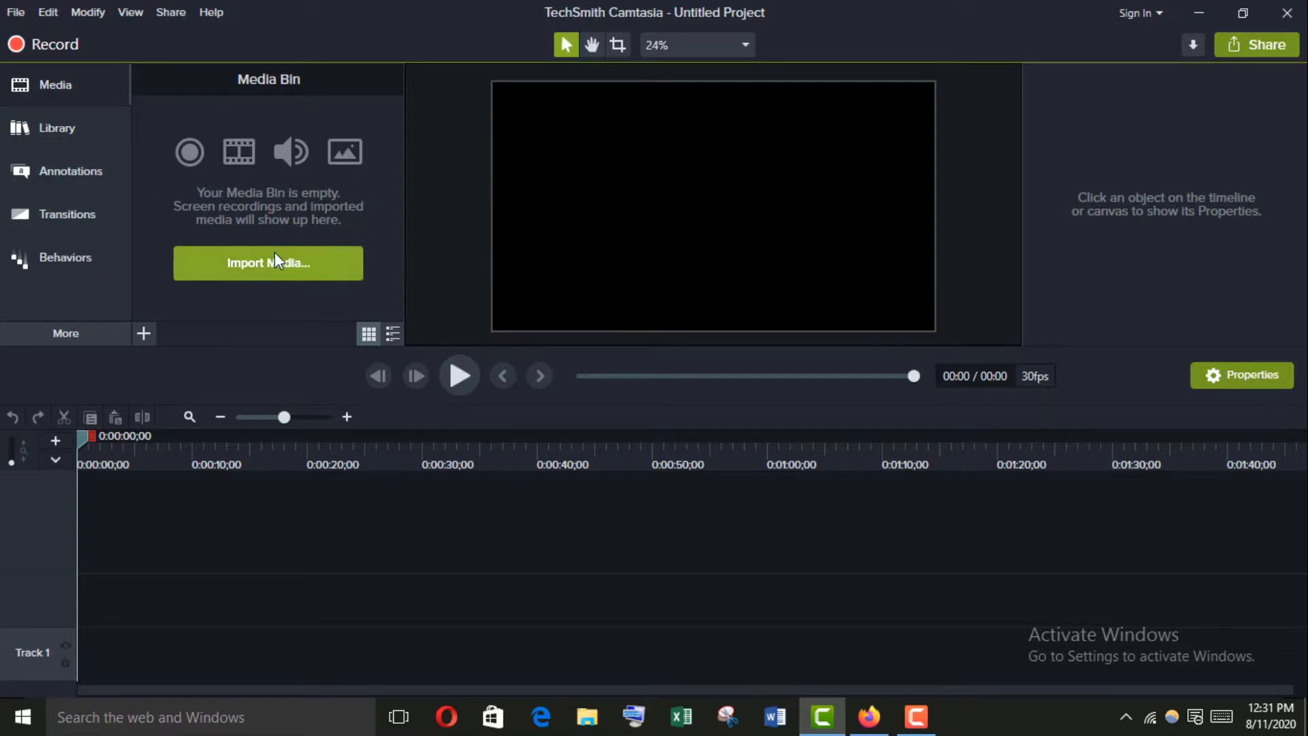
# Step: Add a plain text callout from the Basic style to the canvas and stretch it to nearly fill the frame
pyautogui.click(84, 173)
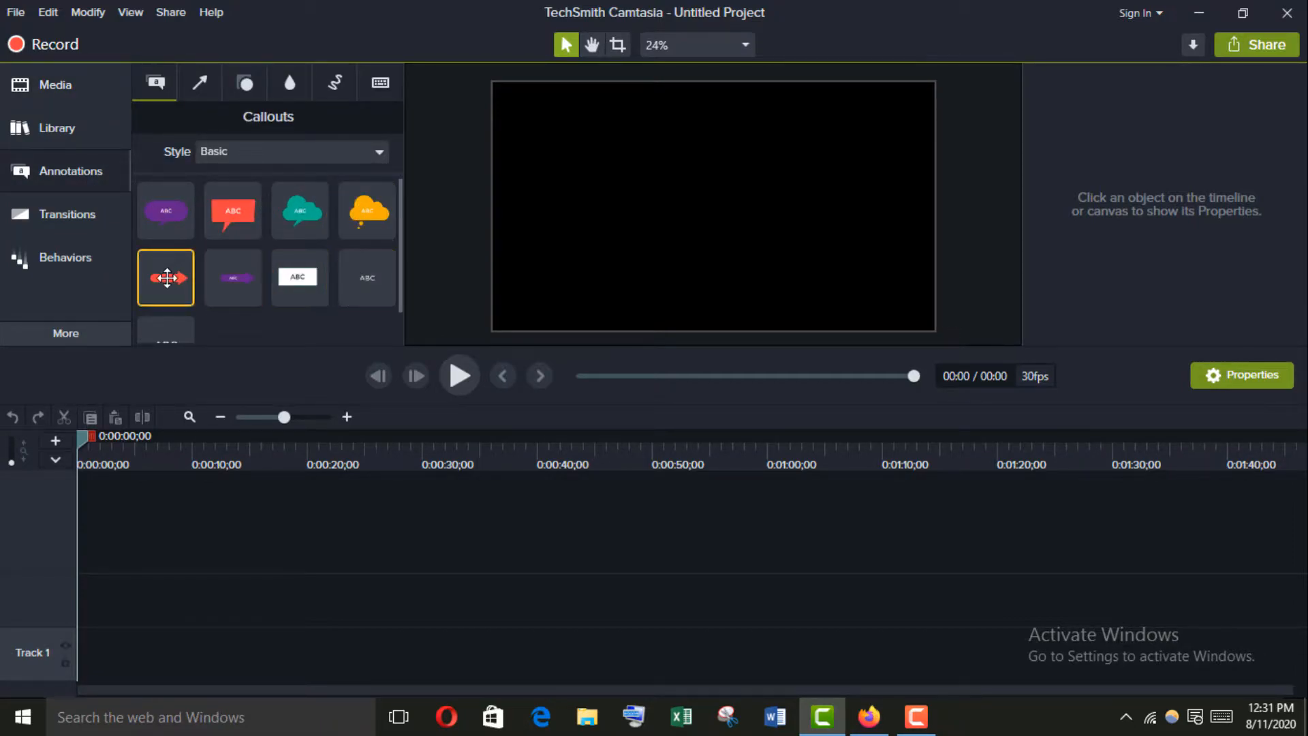
pyautogui.scroll(-1, 167, 277)
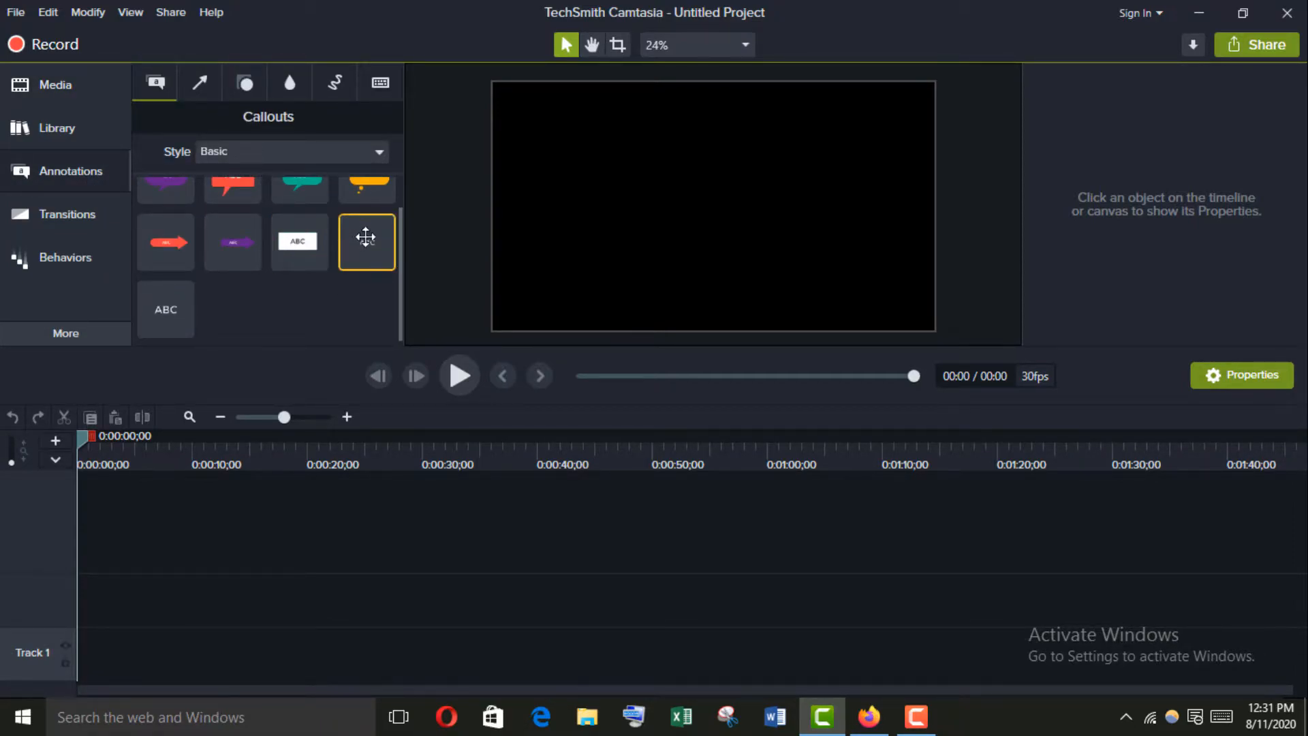
pyautogui.moveTo(366, 237); pyautogui.dragTo(691, 206)
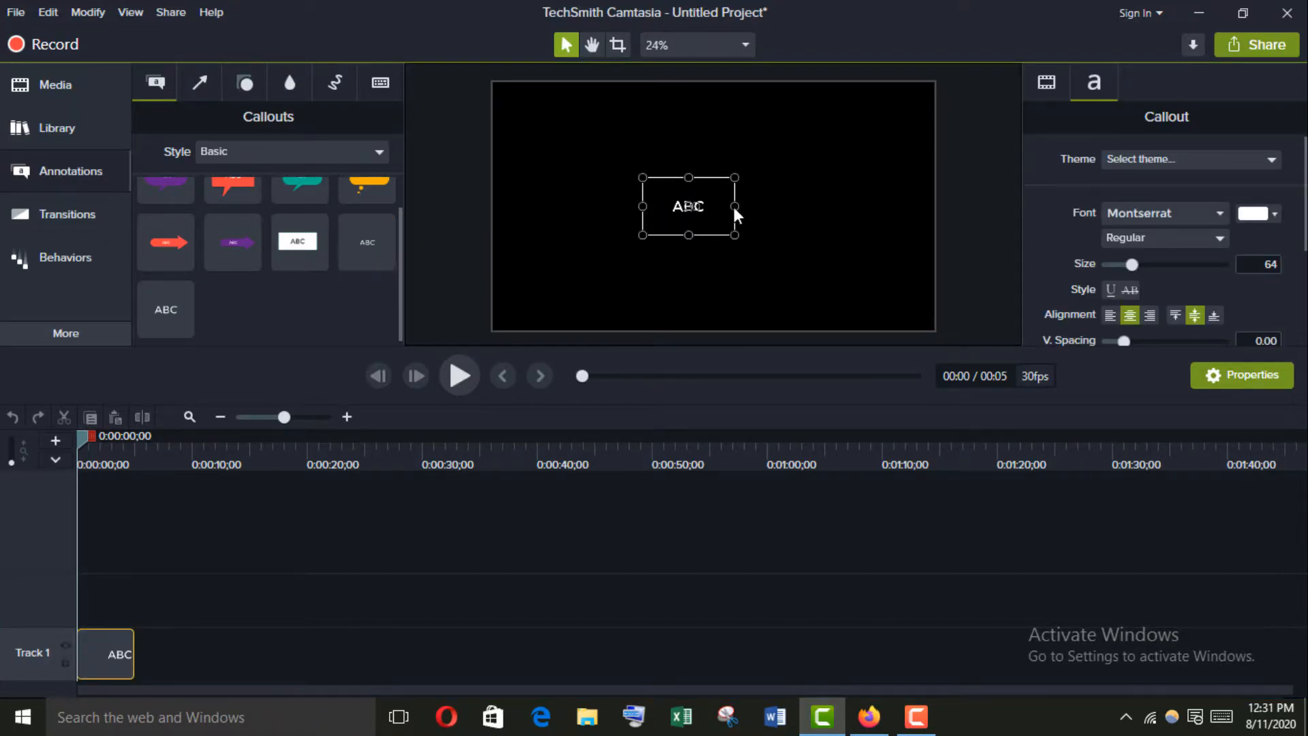
pyautogui.moveTo(734, 206); pyautogui.dragTo(936, 205)
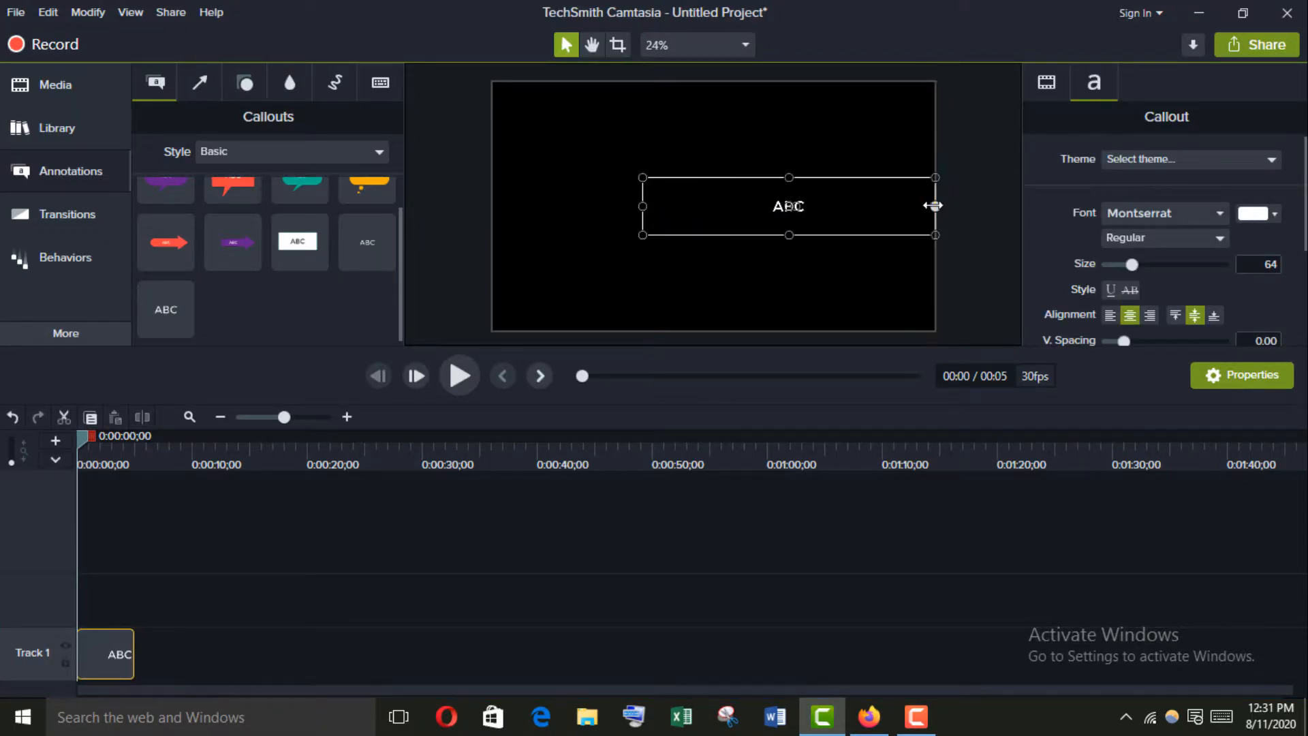
pyautogui.moveTo(632, 204); pyautogui.dragTo(487, 206)
pyautogui.moveTo(715, 179); pyautogui.dragTo(715, 101)
pyautogui.moveTo(715, 236); pyautogui.dragTo(714, 320)
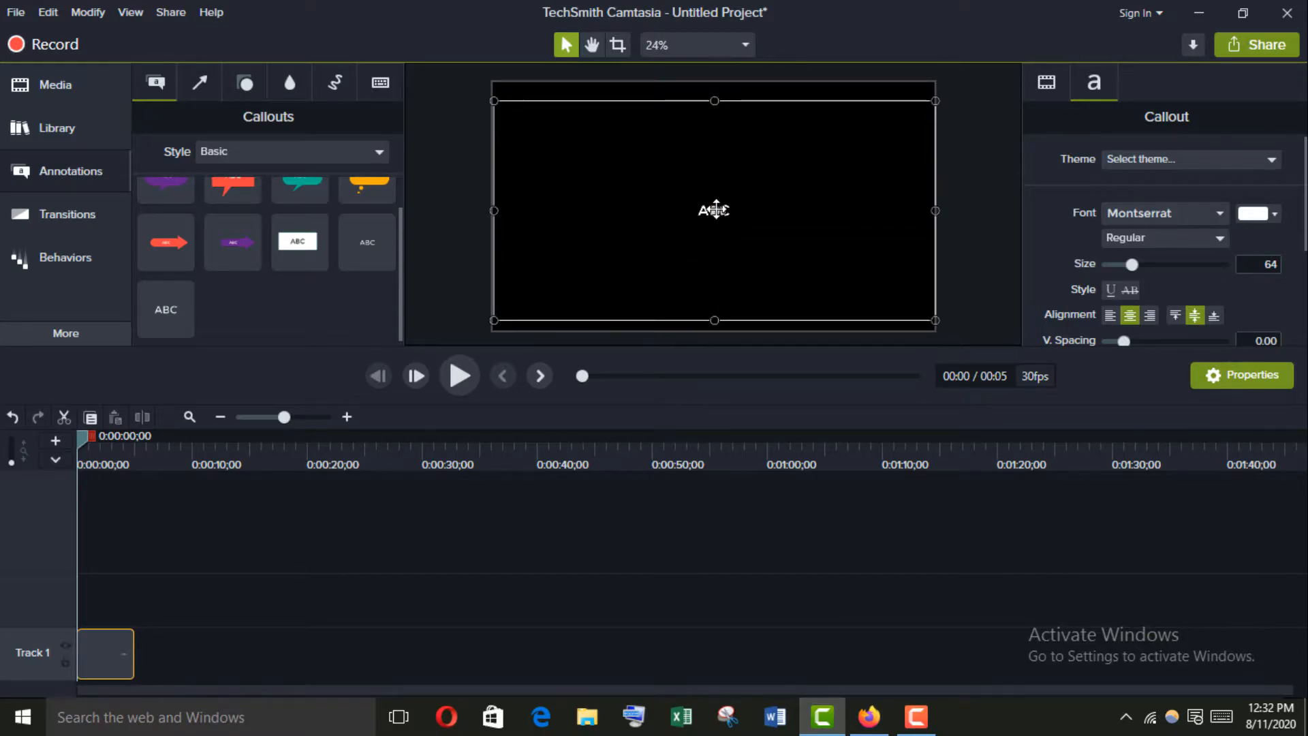
# Step: Replace the callout text with a greeting introducing the presenter by name, followed on a new line by "I'm gonna show you how to apply typewriter effect on videos....."
pyautogui.doubleClick(716, 210)
pyautogui.write("hey!!! It's Ayeman ")
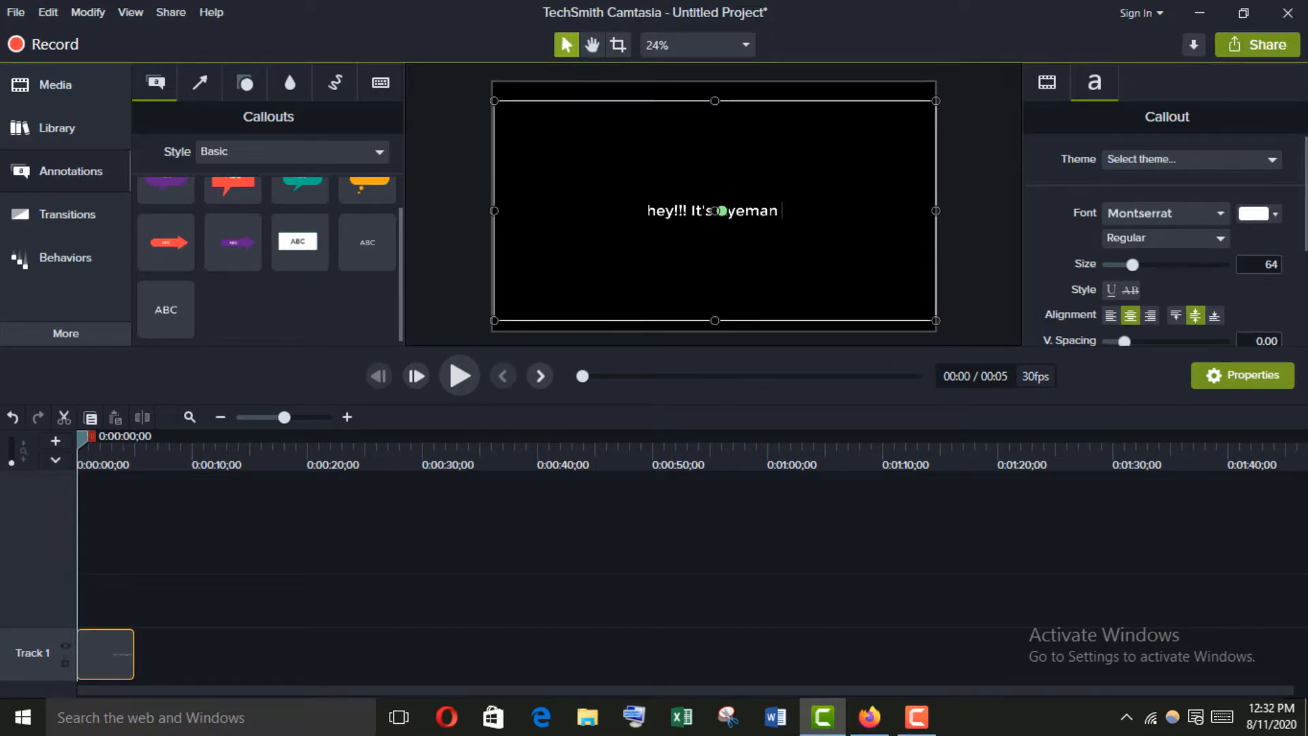
pyautogui.write("here. I'm ")
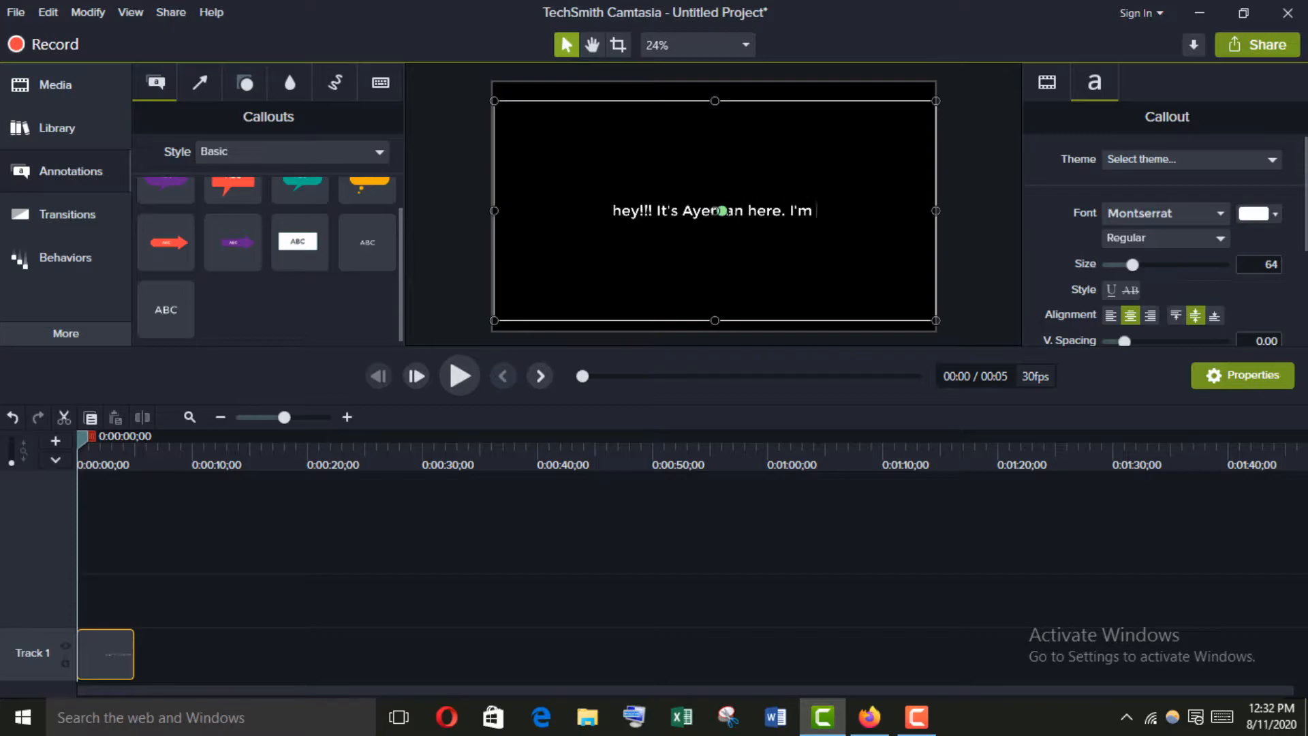
pyautogui.write('gonna show you how to apply')
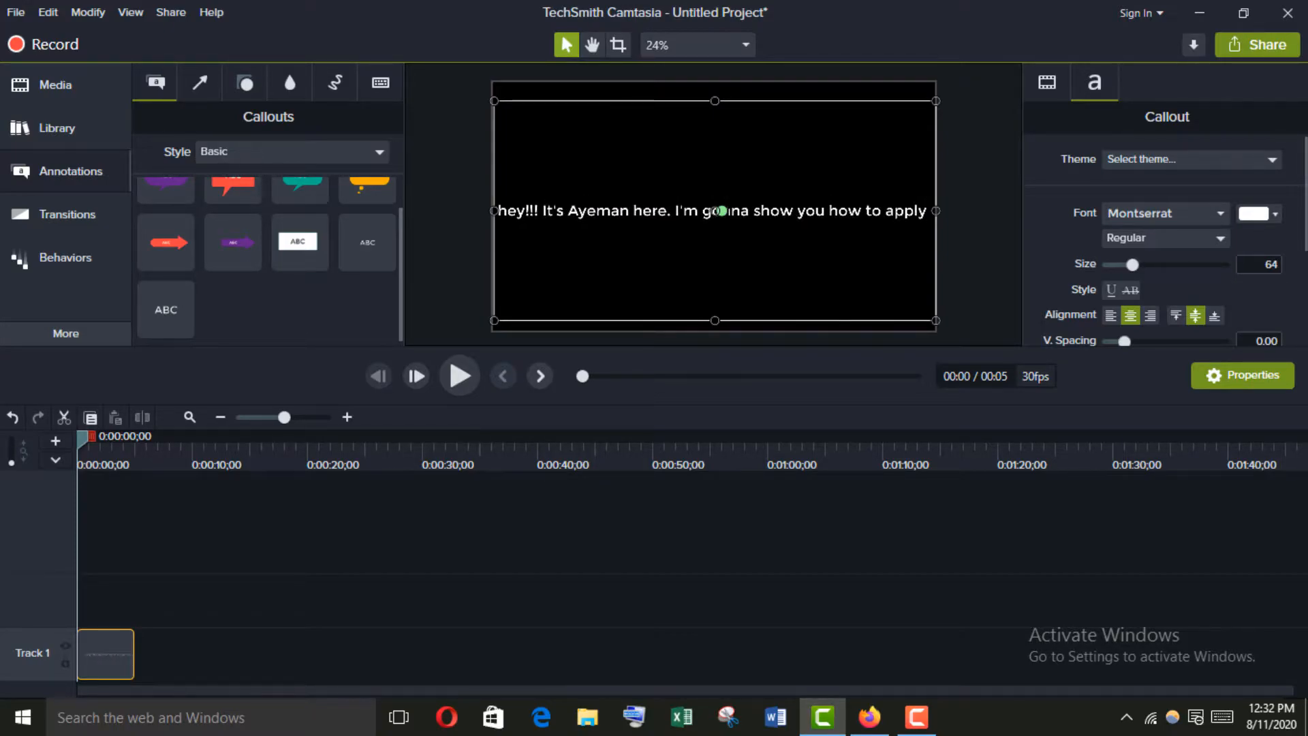
pyautogui.write(' typewriter effect on videos.....')
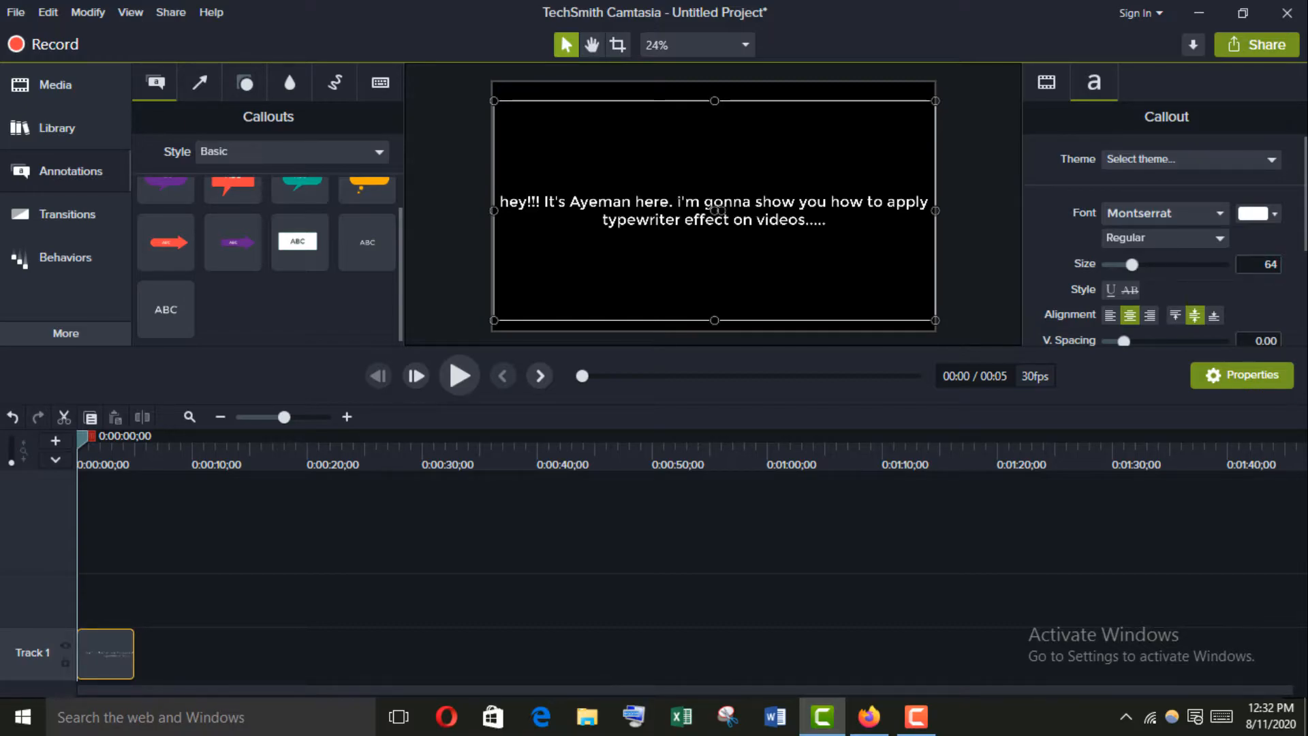
pyautogui.press('Return')
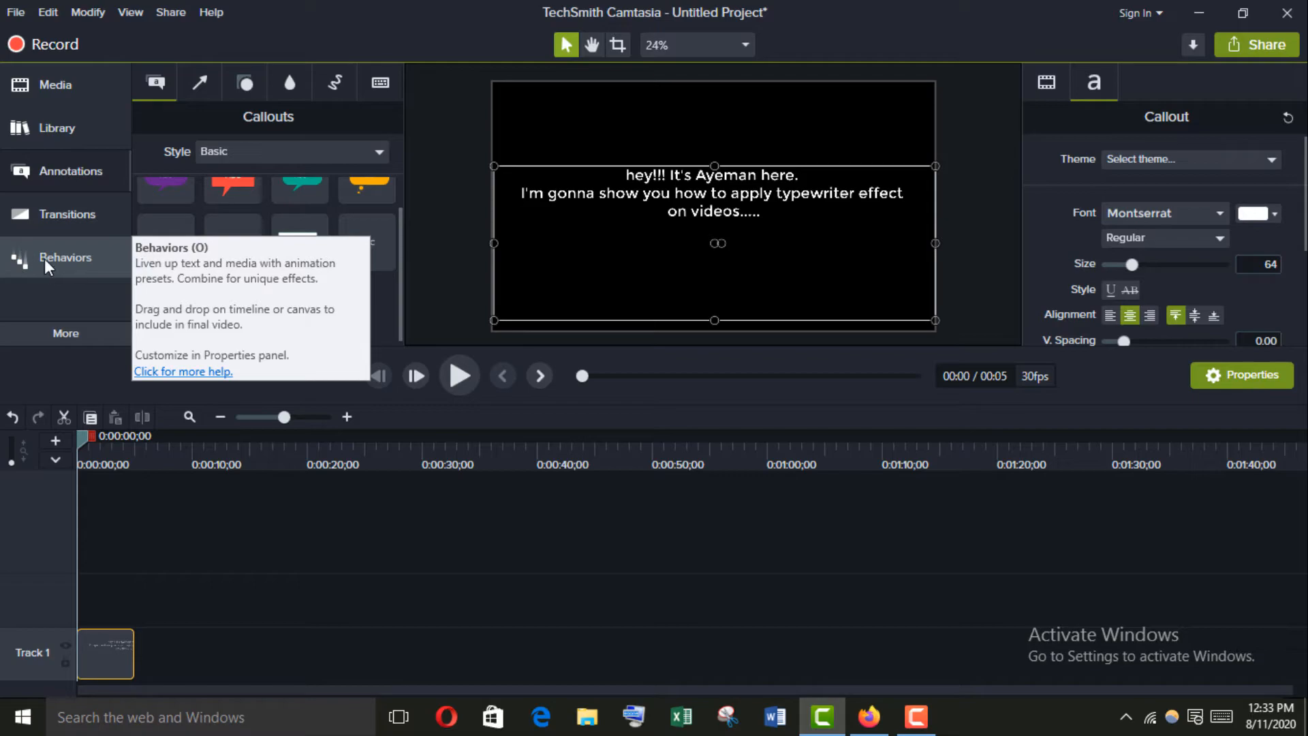
# Step: Apply the Reveal behavior to the text callout clip on Track 1
pyautogui.click(44, 259)
pyautogui.scroll(-4, 335, 214)
pyautogui.moveTo(329, 228); pyautogui.dragTo(107, 661)
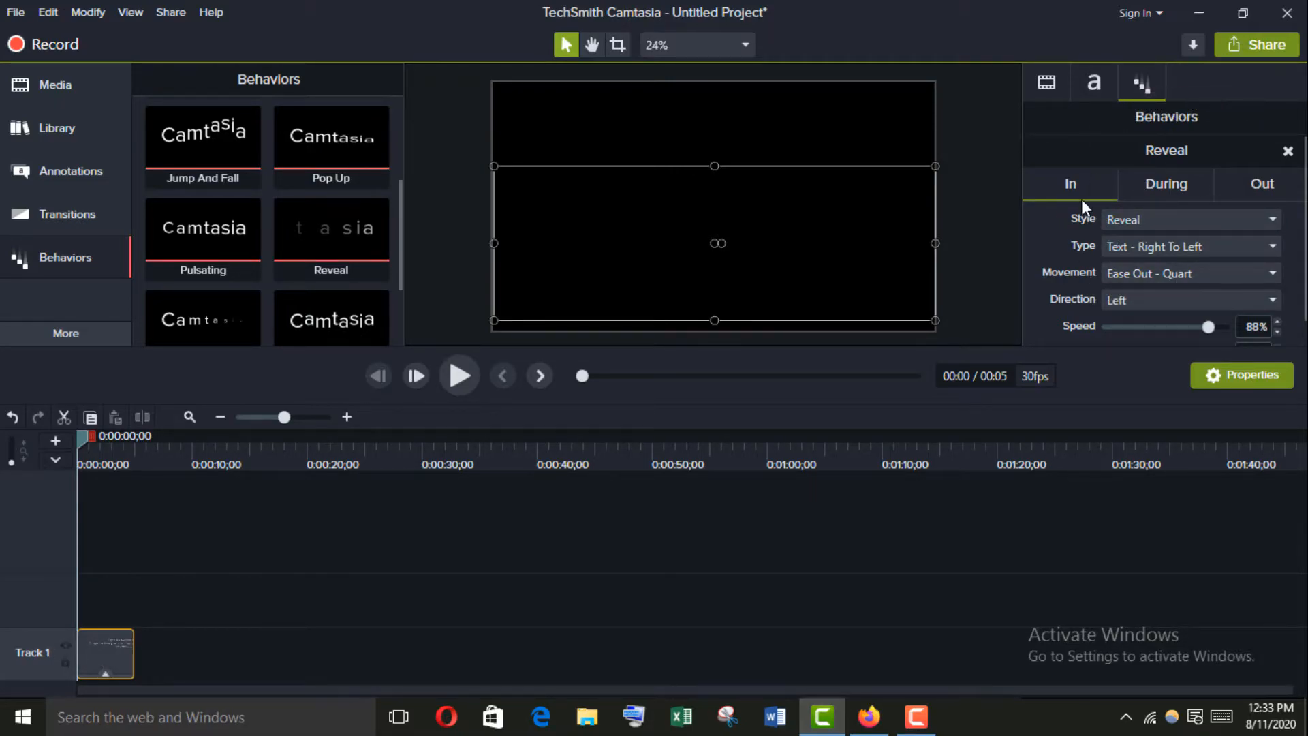
# Step: Set the style of both the During and Out phases of the Reveal behavior to None
pyautogui.click(1154, 184)
pyautogui.click(1142, 150)
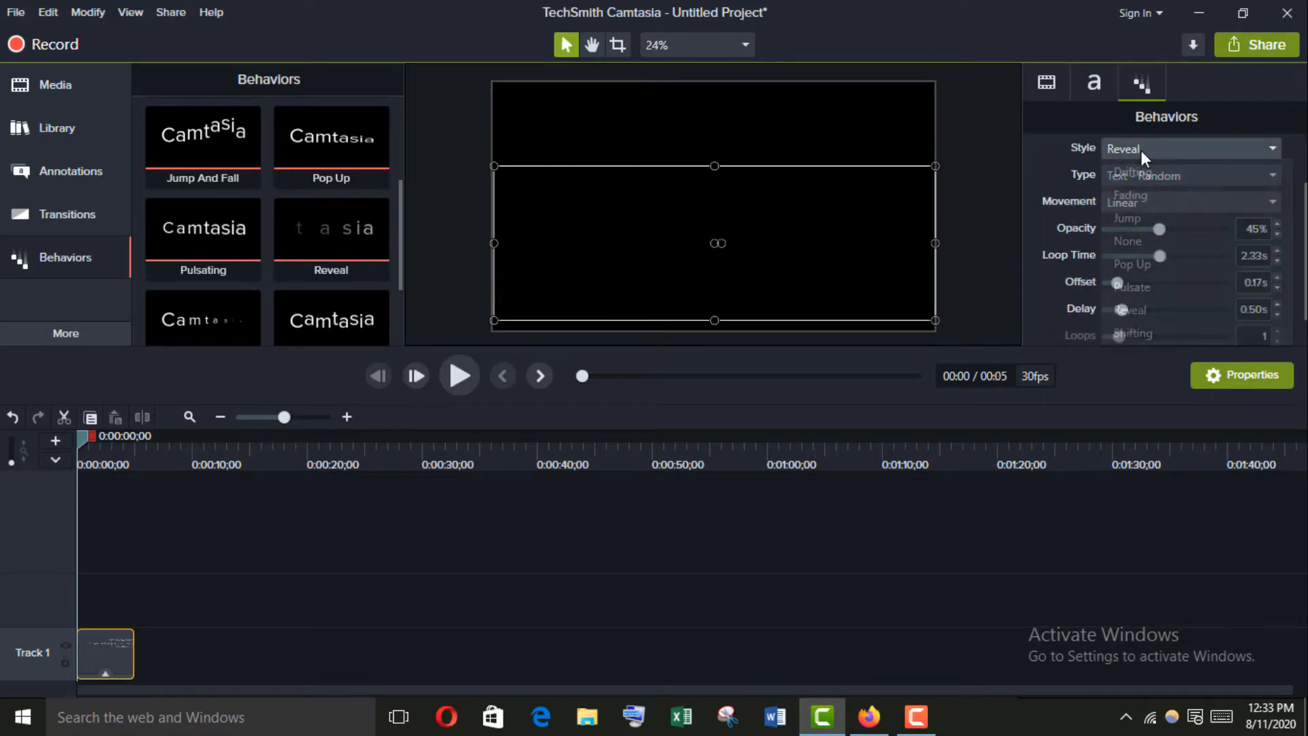
pyautogui.click(1123, 239)
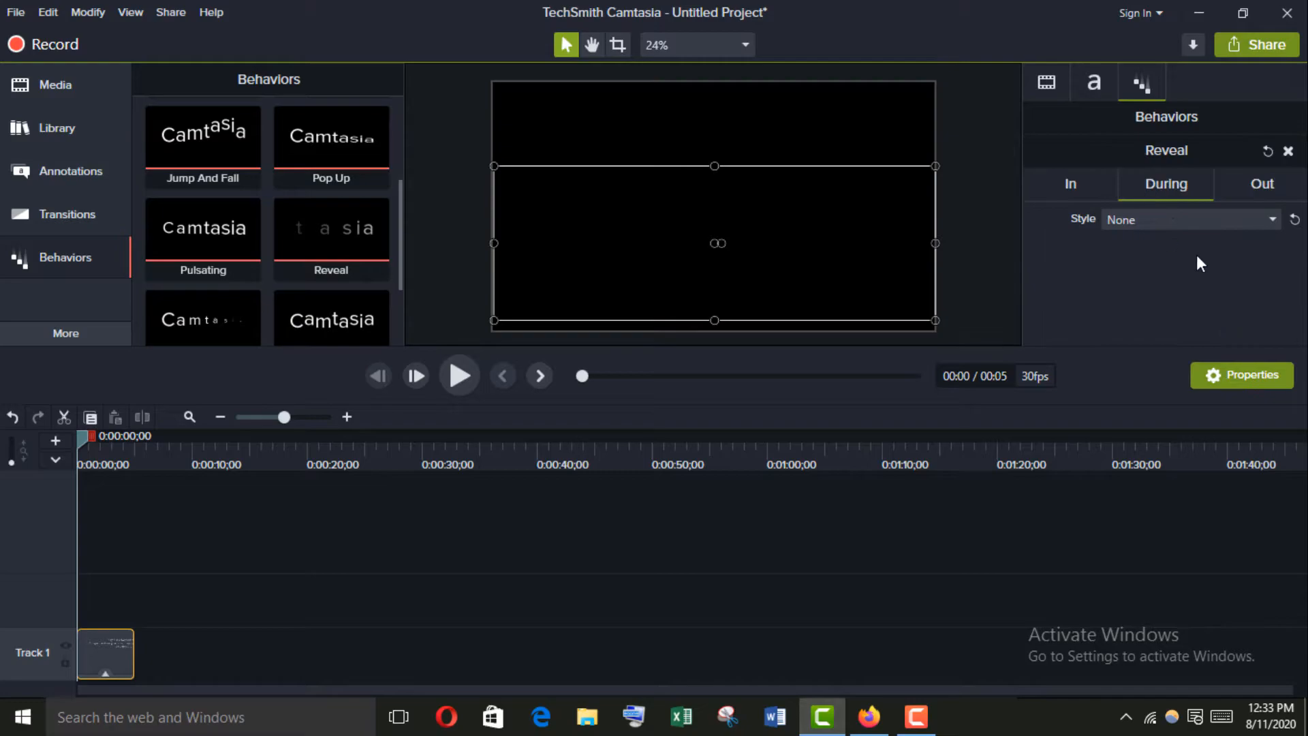
pyautogui.click(1266, 184)
pyautogui.click(1158, 191)
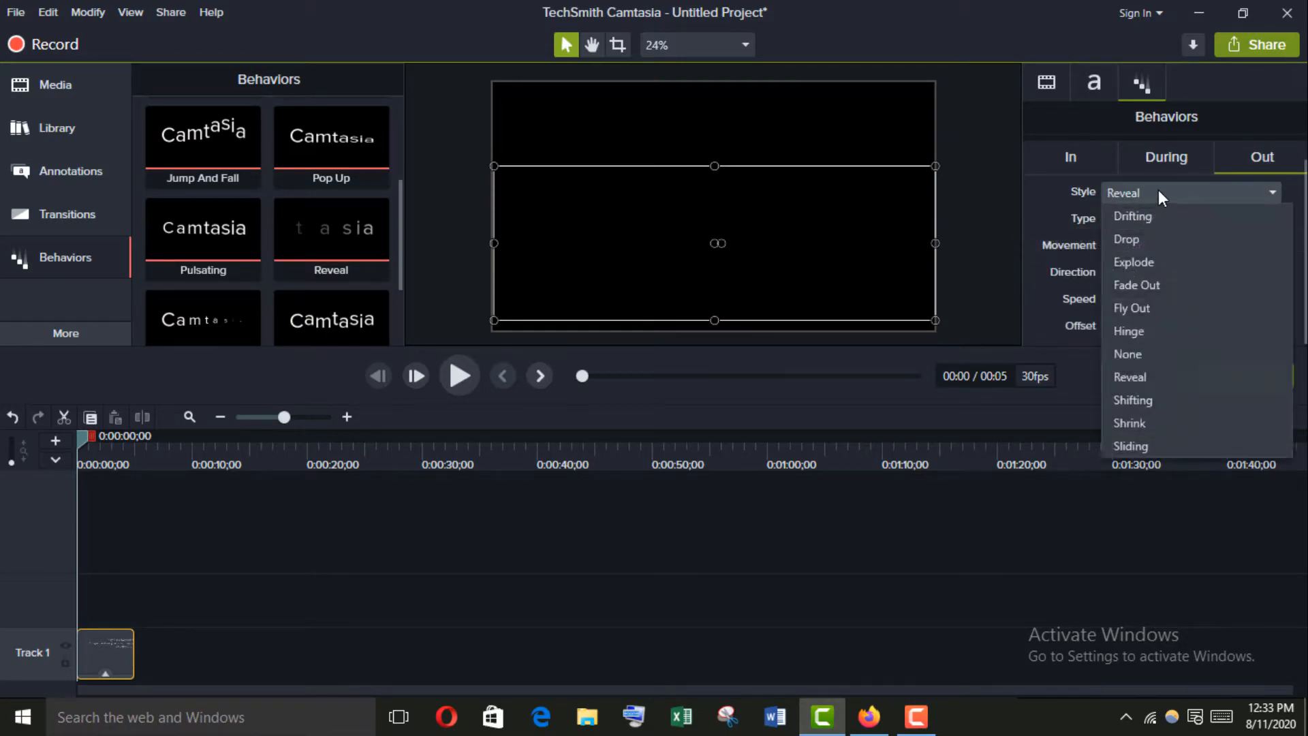
pyautogui.click(1152, 354)
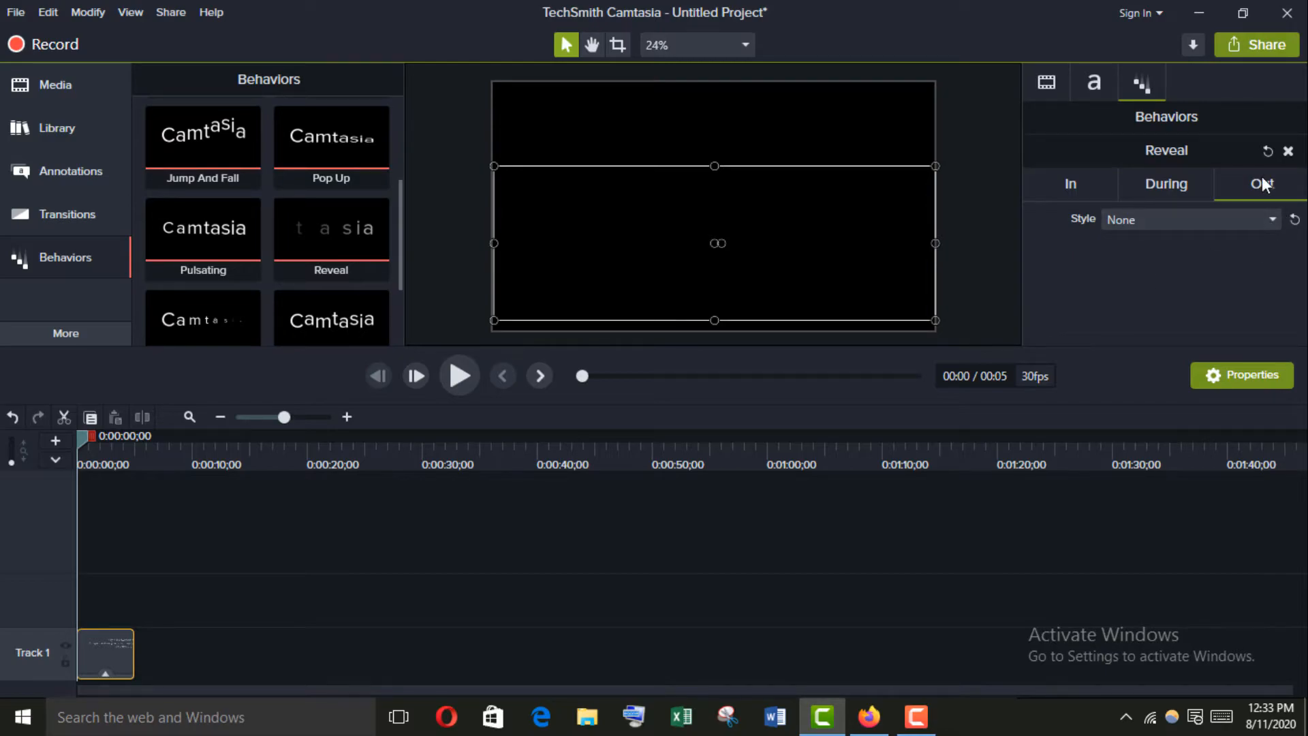
# Step: For the behavior's In phase, keep the Reveal style and set the type to Text - First To Last and the movement to Ease In - Quart
pyautogui.click(1062, 189)
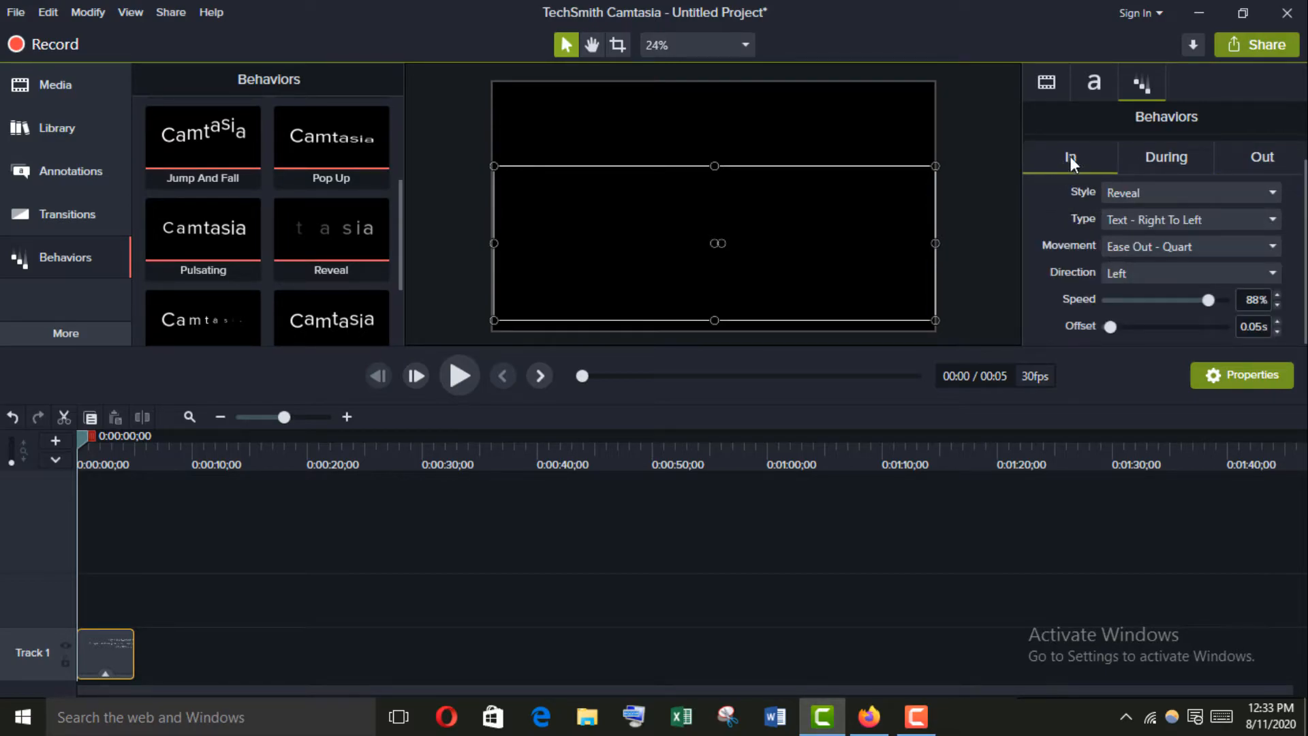
pyautogui.click(1131, 196)
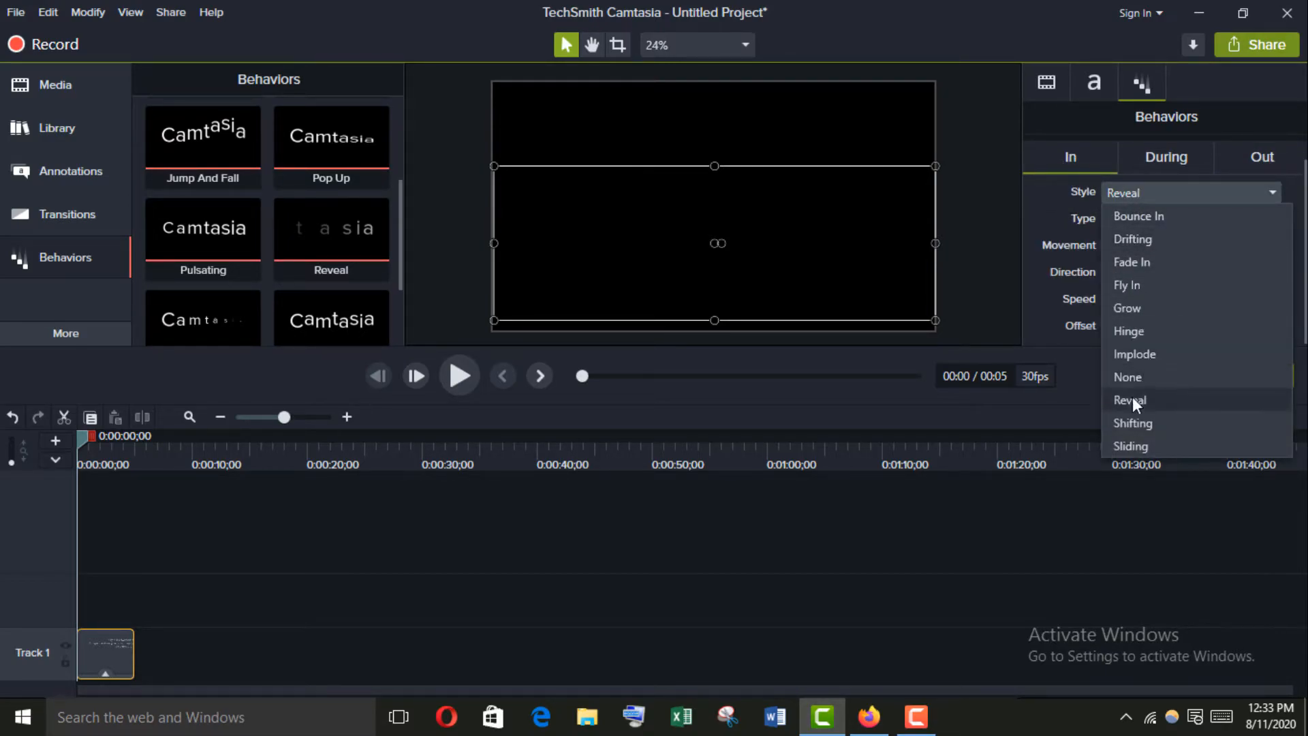
pyautogui.click(1132, 400)
pyautogui.click(1123, 216)
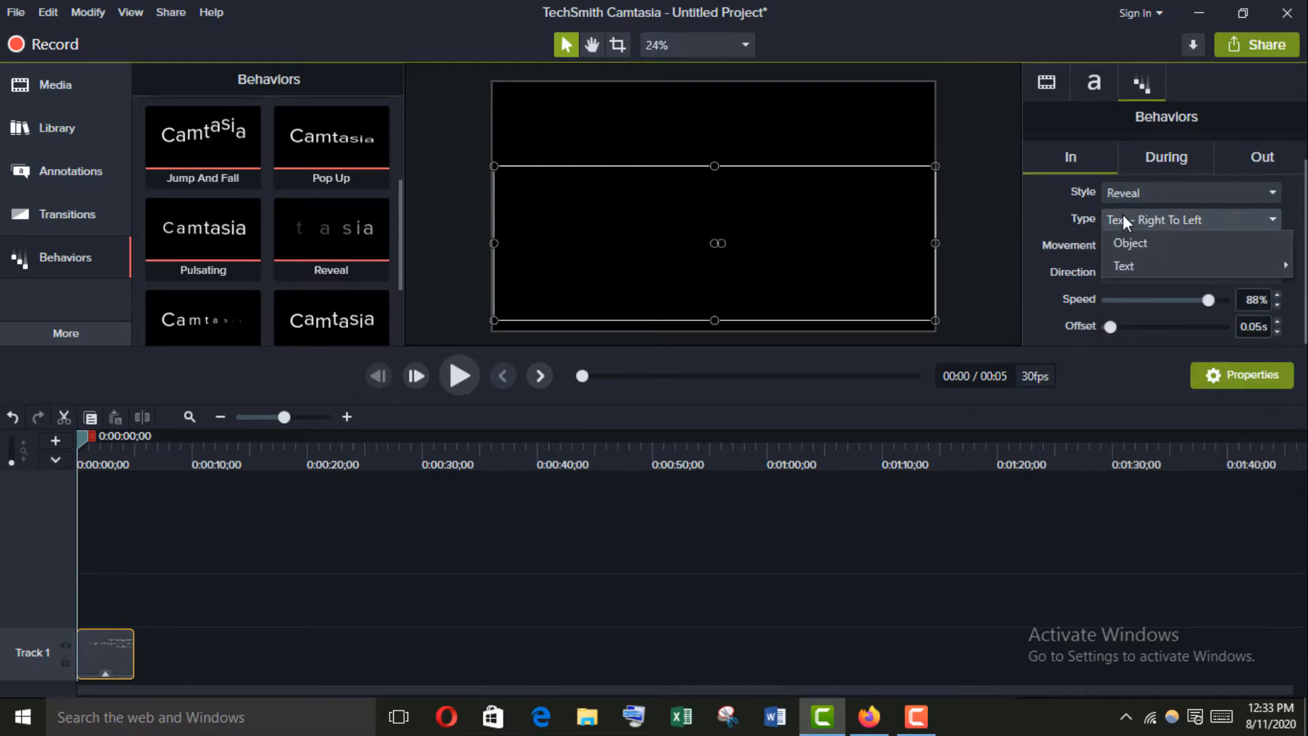
pyautogui.moveTo(1127, 267)
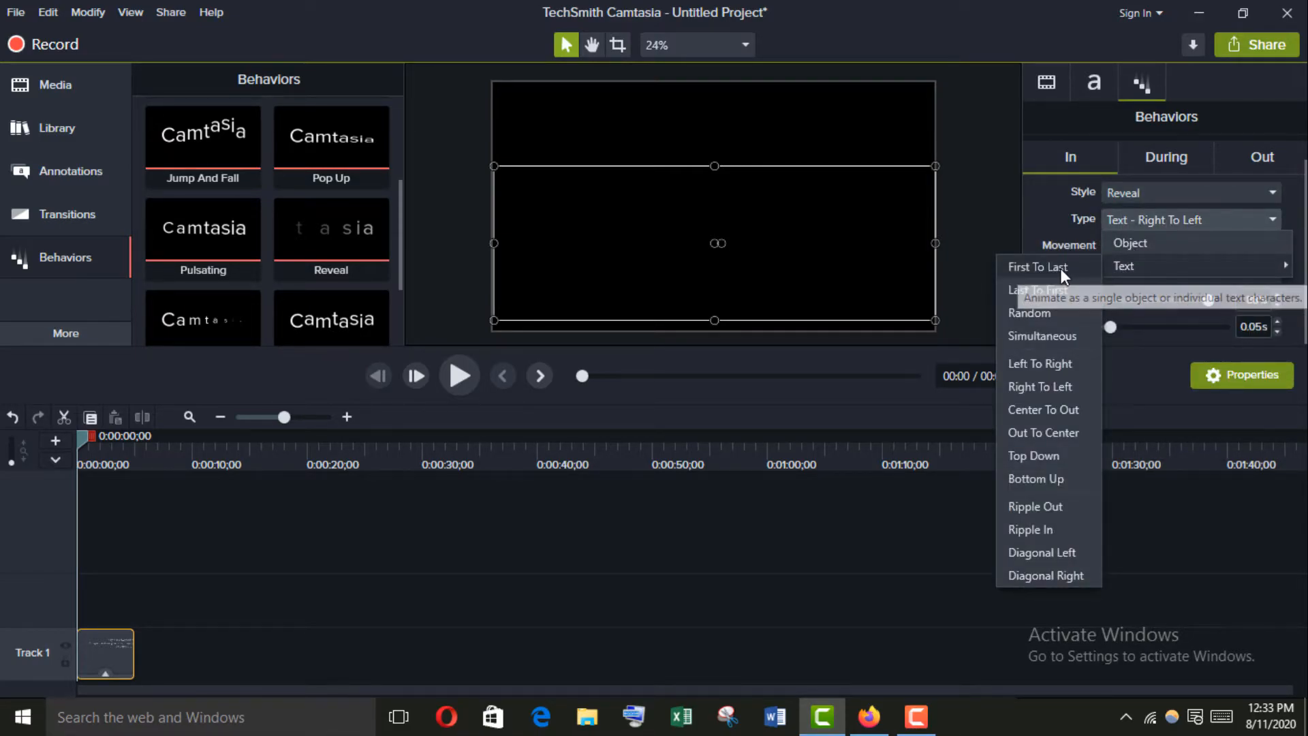
pyautogui.click(1060, 268)
pyautogui.click(1146, 246)
pyautogui.moveTo(1138, 321)
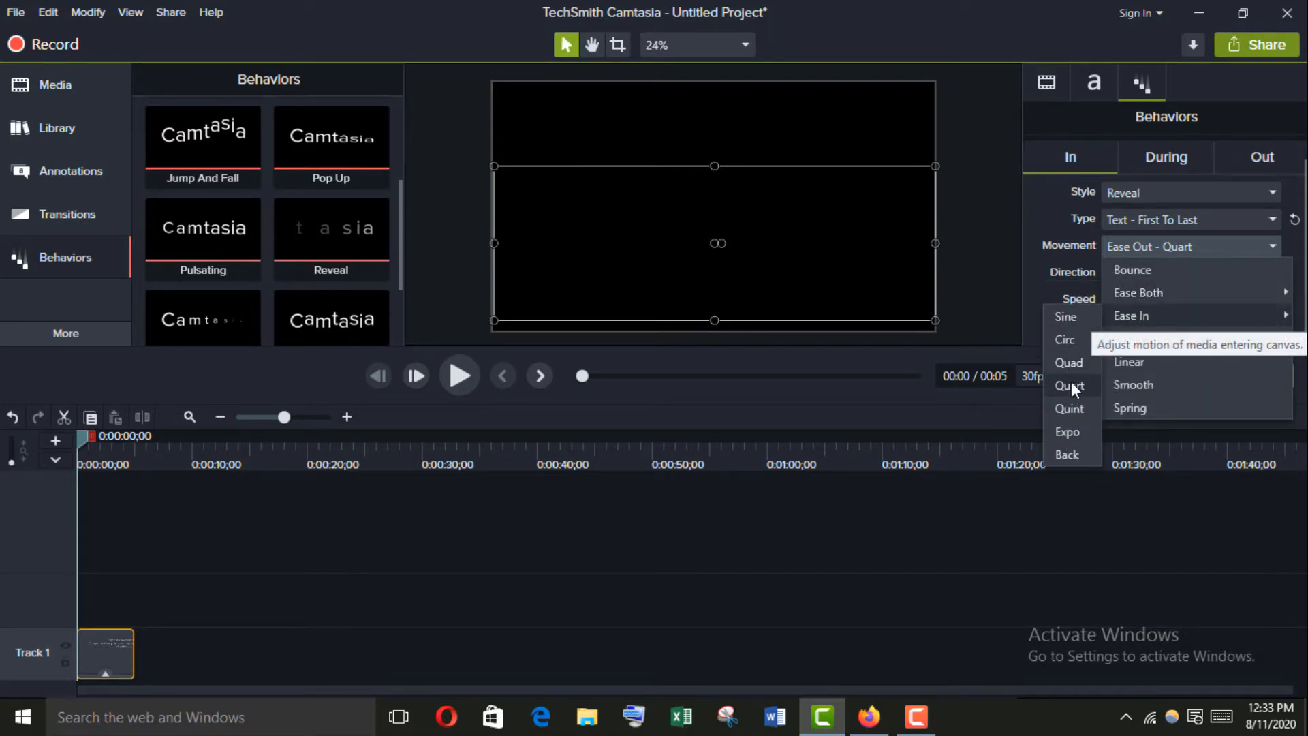
pyautogui.click(1071, 385)
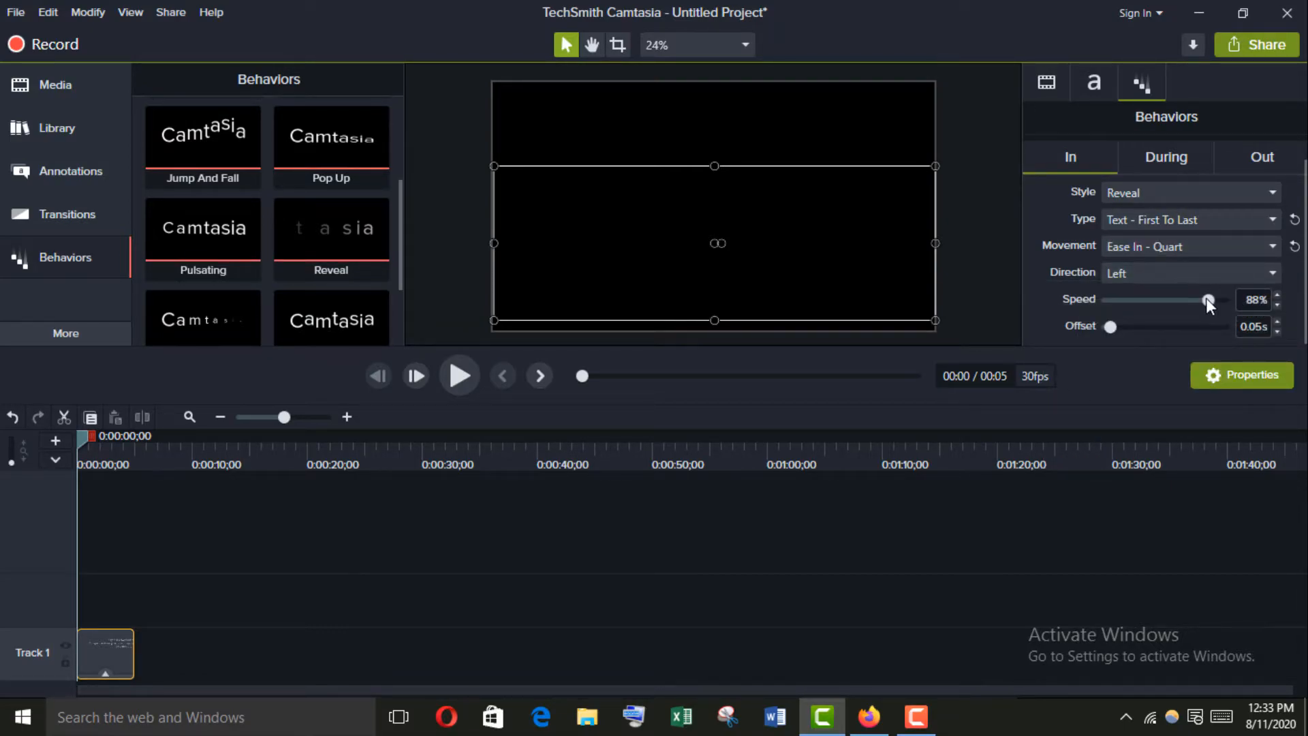
# Step: Set the In phase's speed to 100% and its offset to 0.20s
pyautogui.moveTo(1207, 300); pyautogui.dragTo(1236, 300)
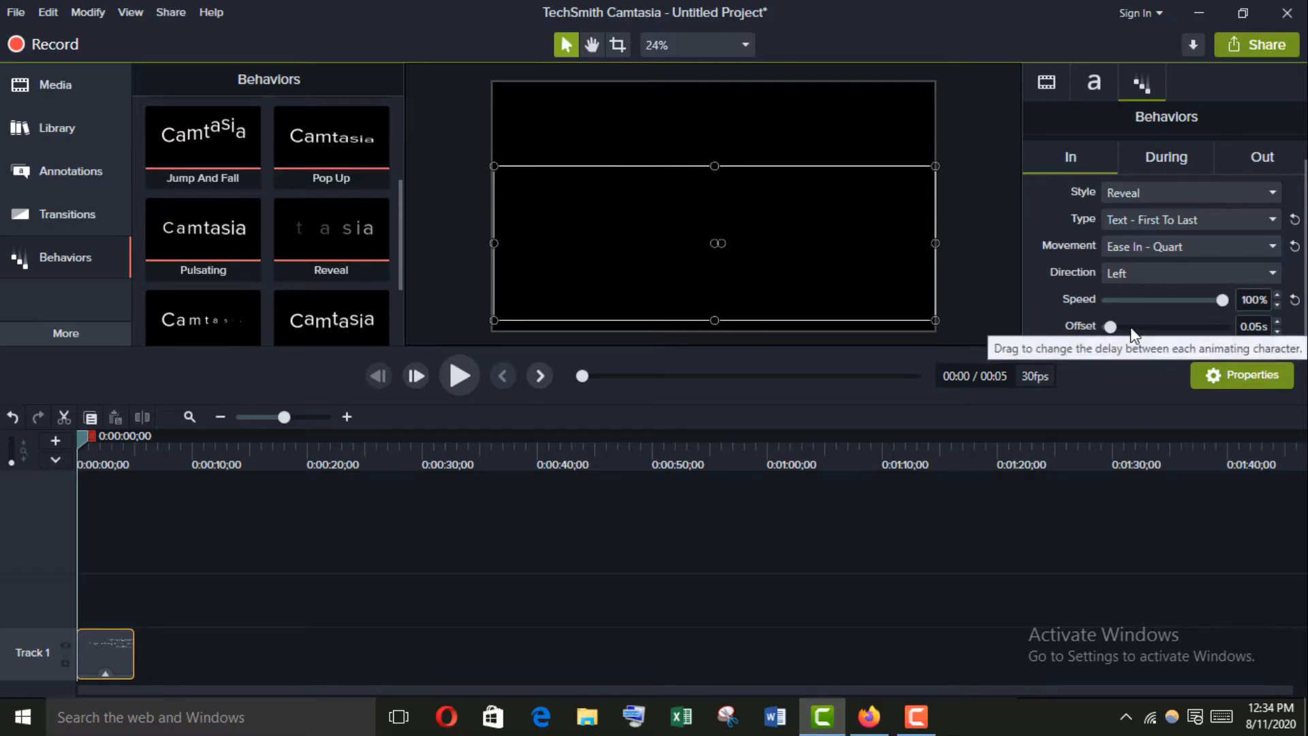
pyautogui.doubleClick(1260, 327)
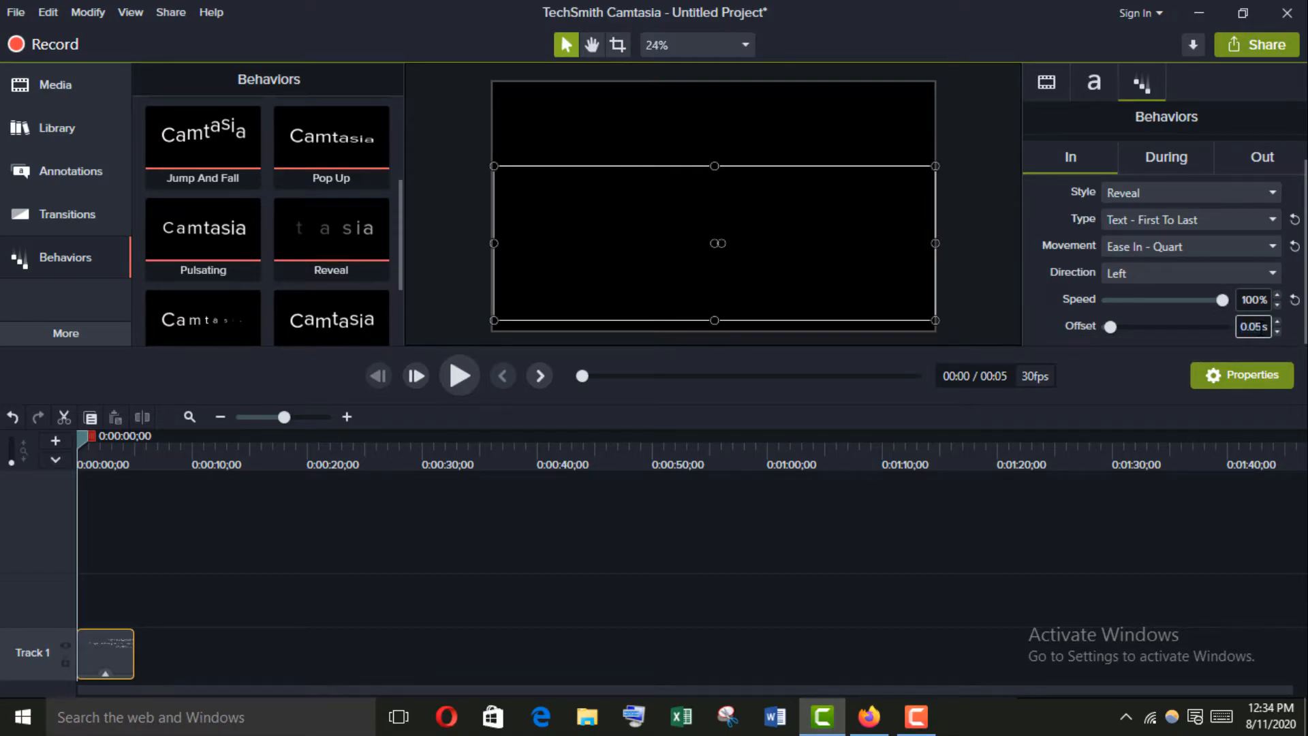
pyautogui.write('20')
pyautogui.press('Return')
# Step: Preview the text animation and place the playhead near the end of the clip at 0:00:04;28
pyautogui.click(460, 376)
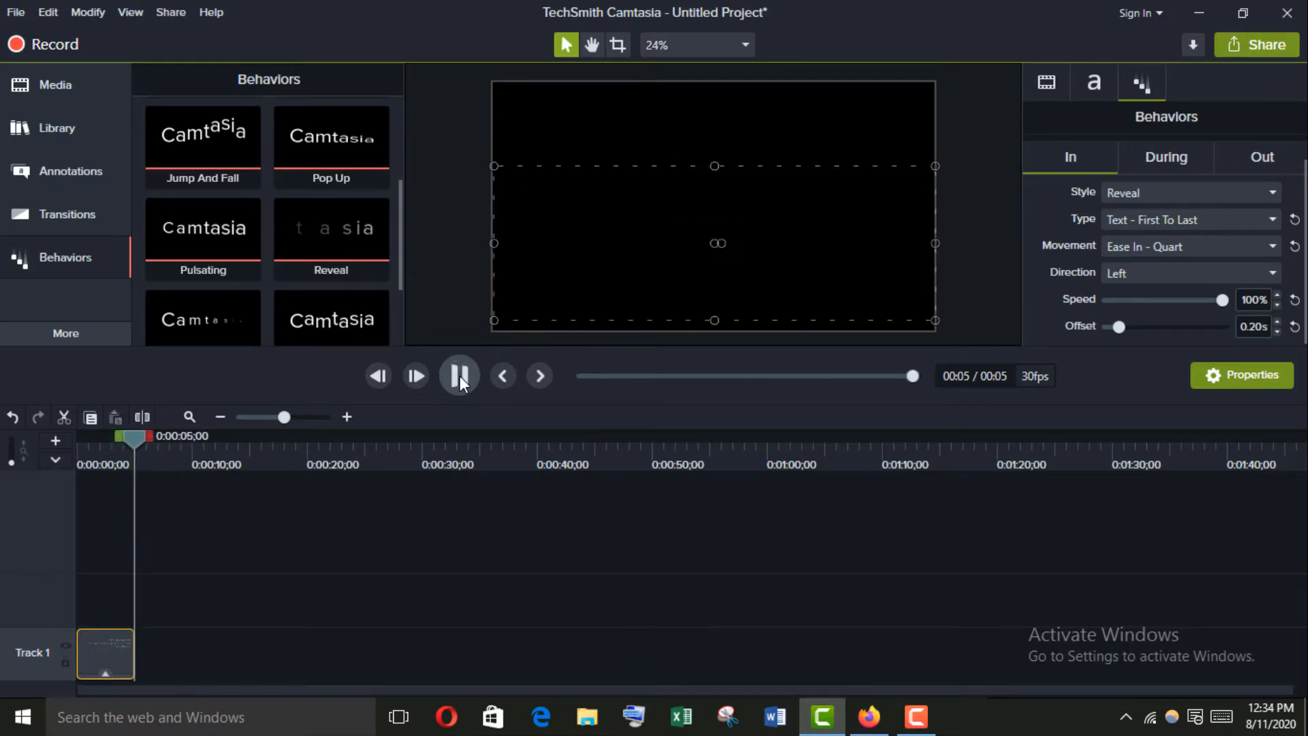
pyautogui.moveTo(136, 439); pyautogui.dragTo(132, 443)
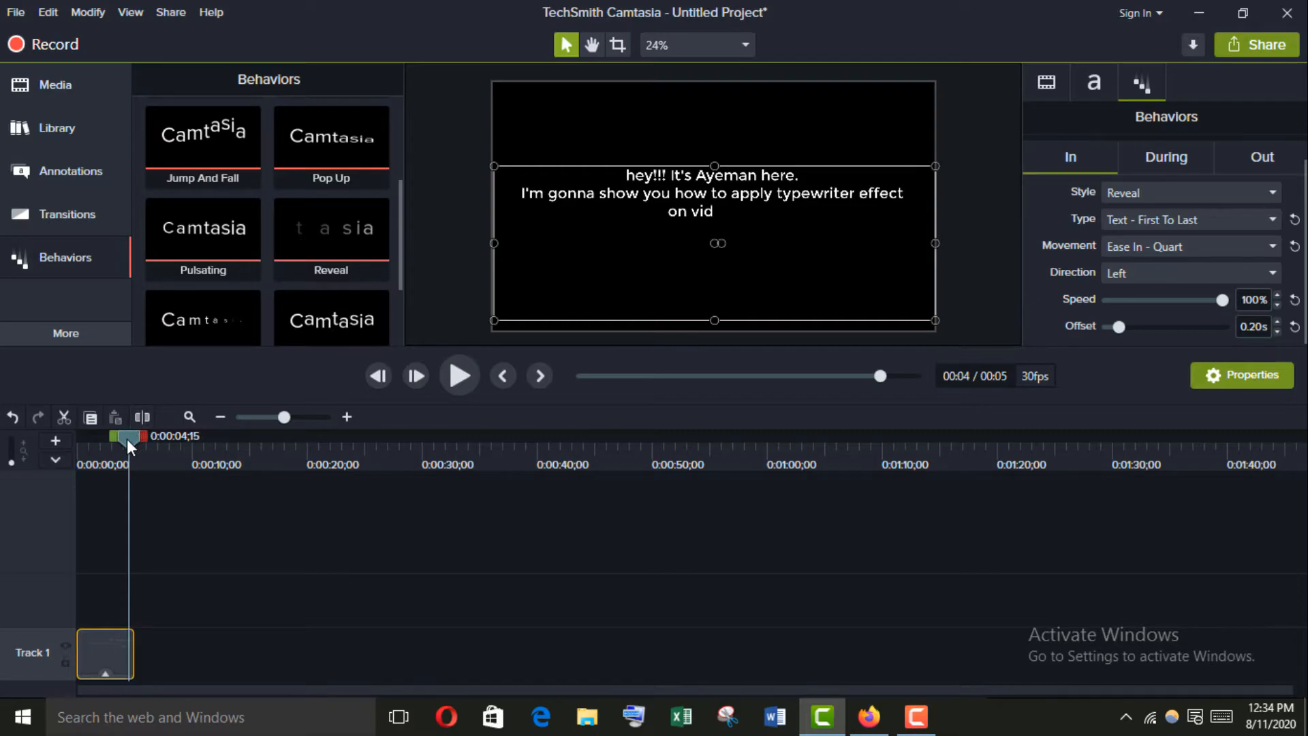
pyautogui.moveTo(127, 439); pyautogui.dragTo(134, 434)
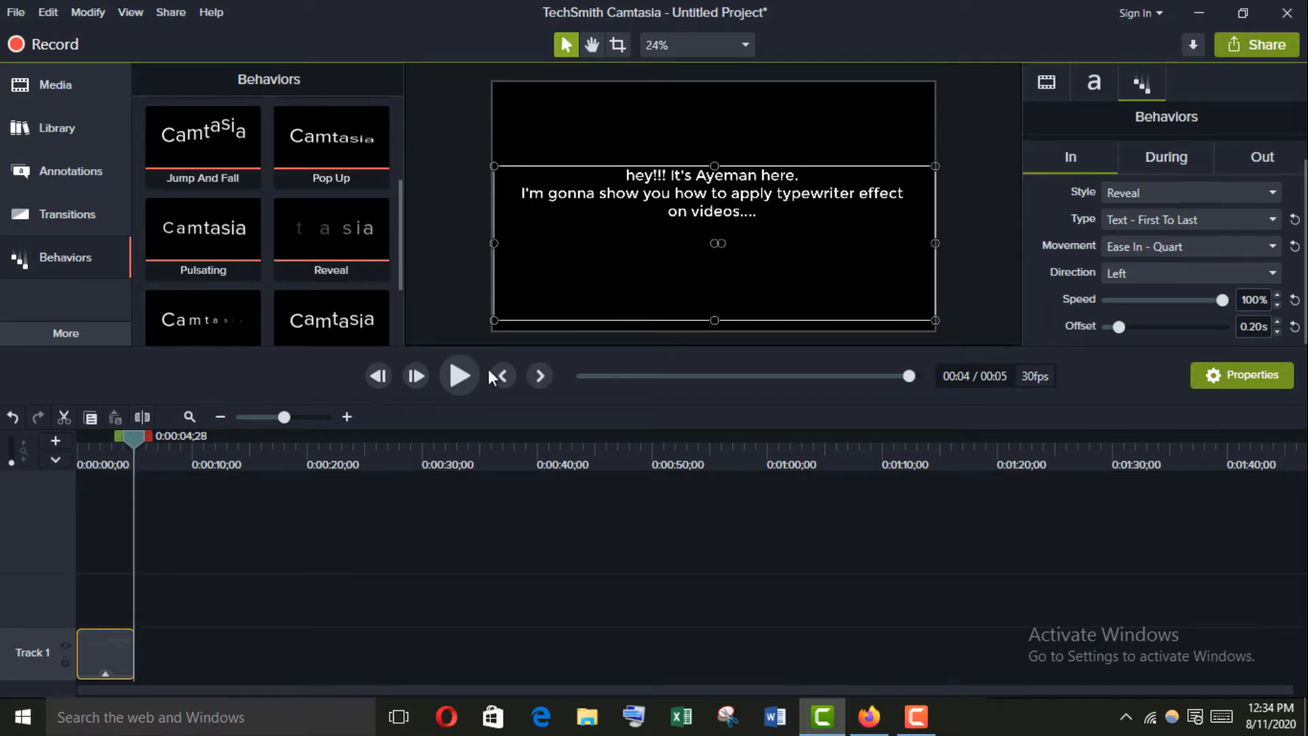
# Step: Deselect the callout and export the current frame to the Desktop as a PNG file named ssn
pyautogui.click(830, 104)
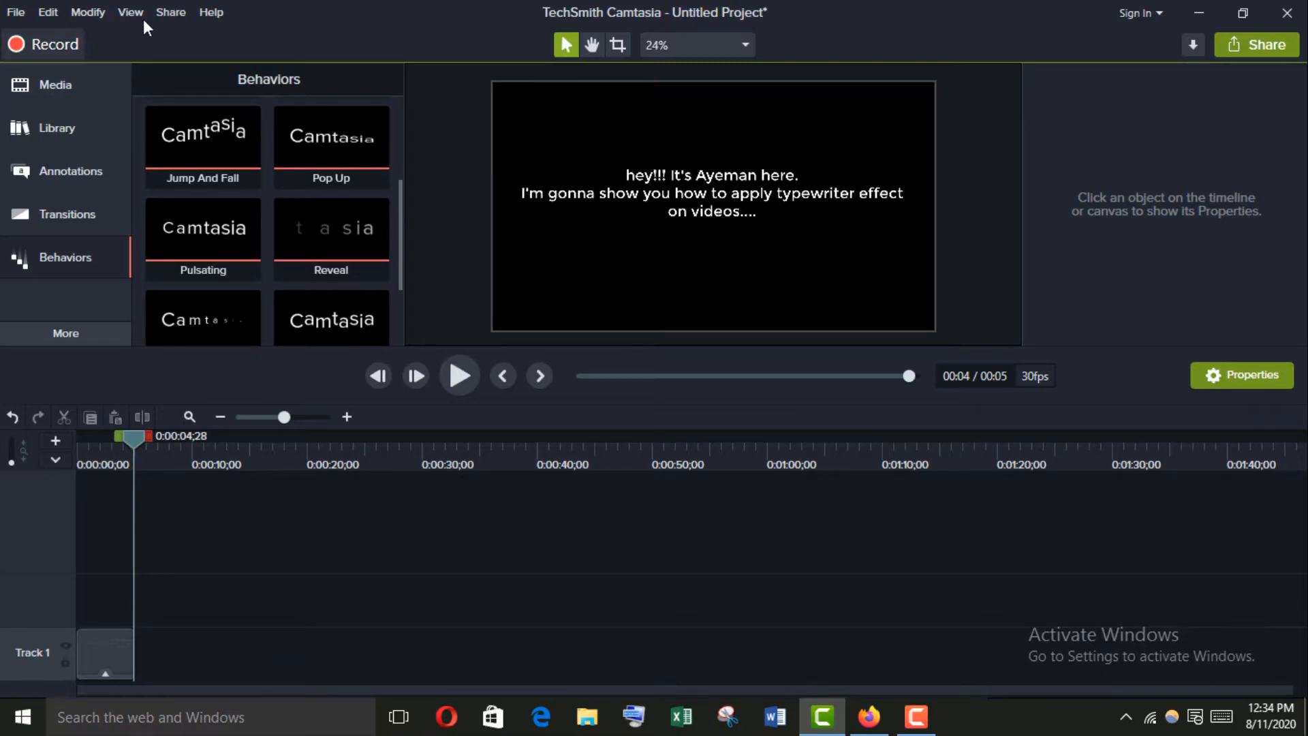
pyautogui.click(169, 11)
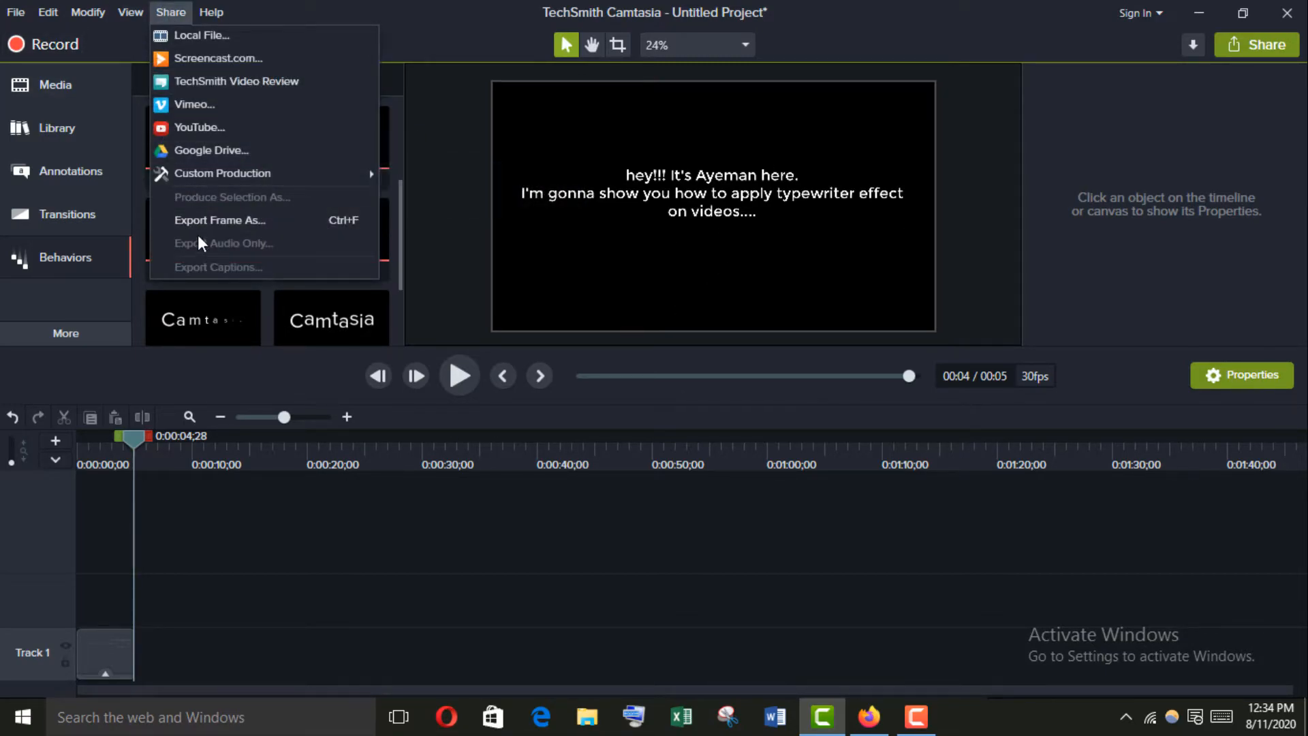
pyautogui.click(204, 222)
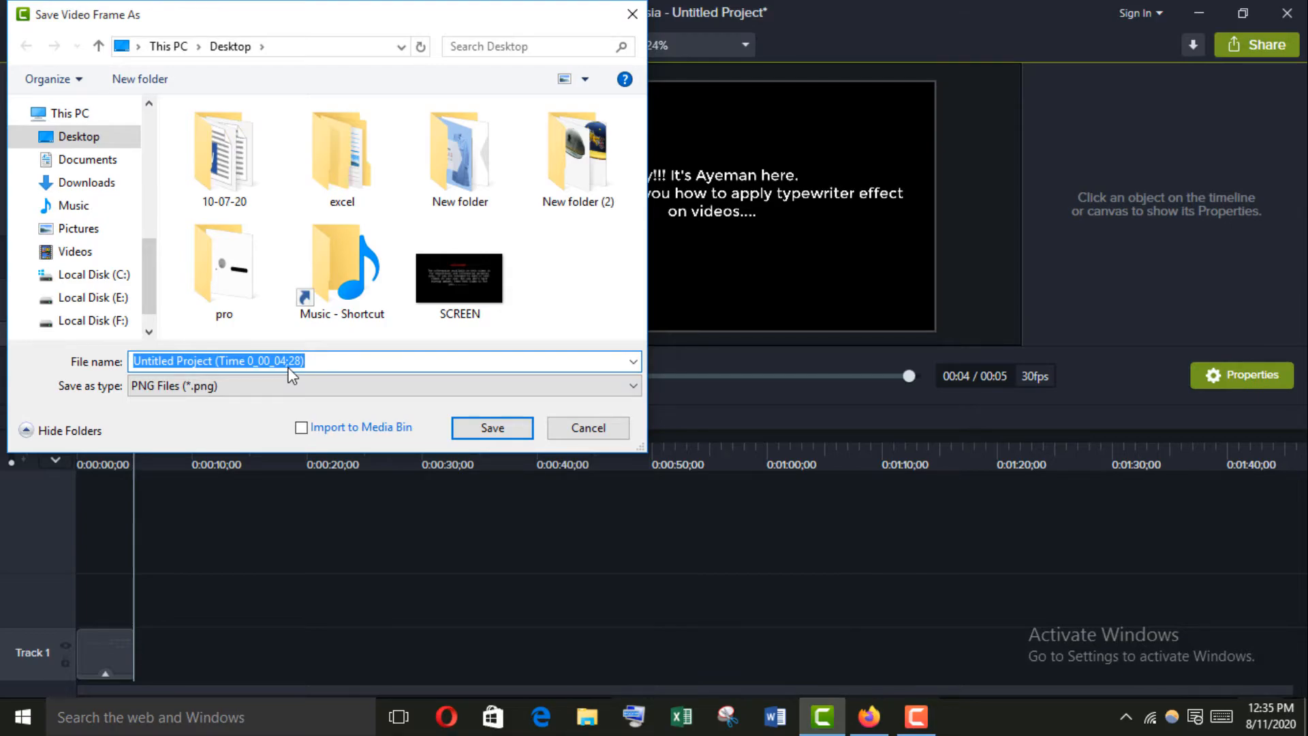
pyautogui.write('ssn')
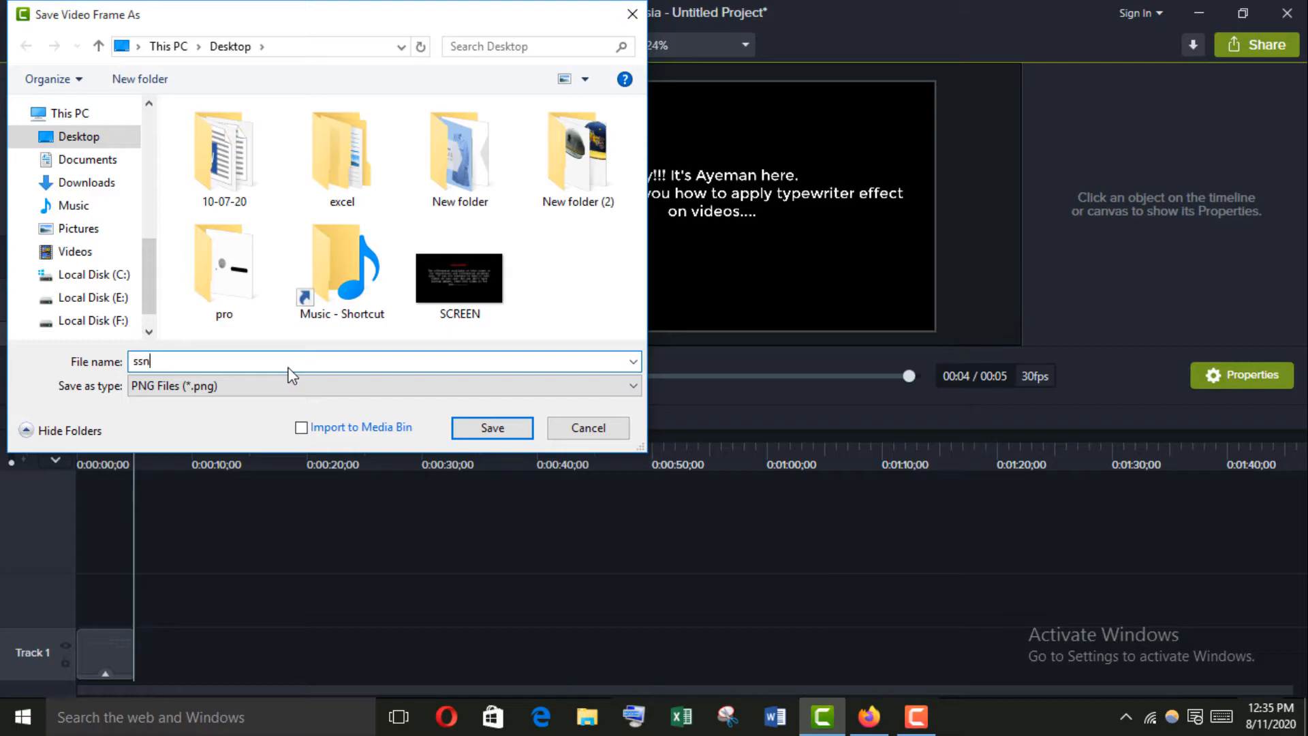
pyautogui.click(484, 435)
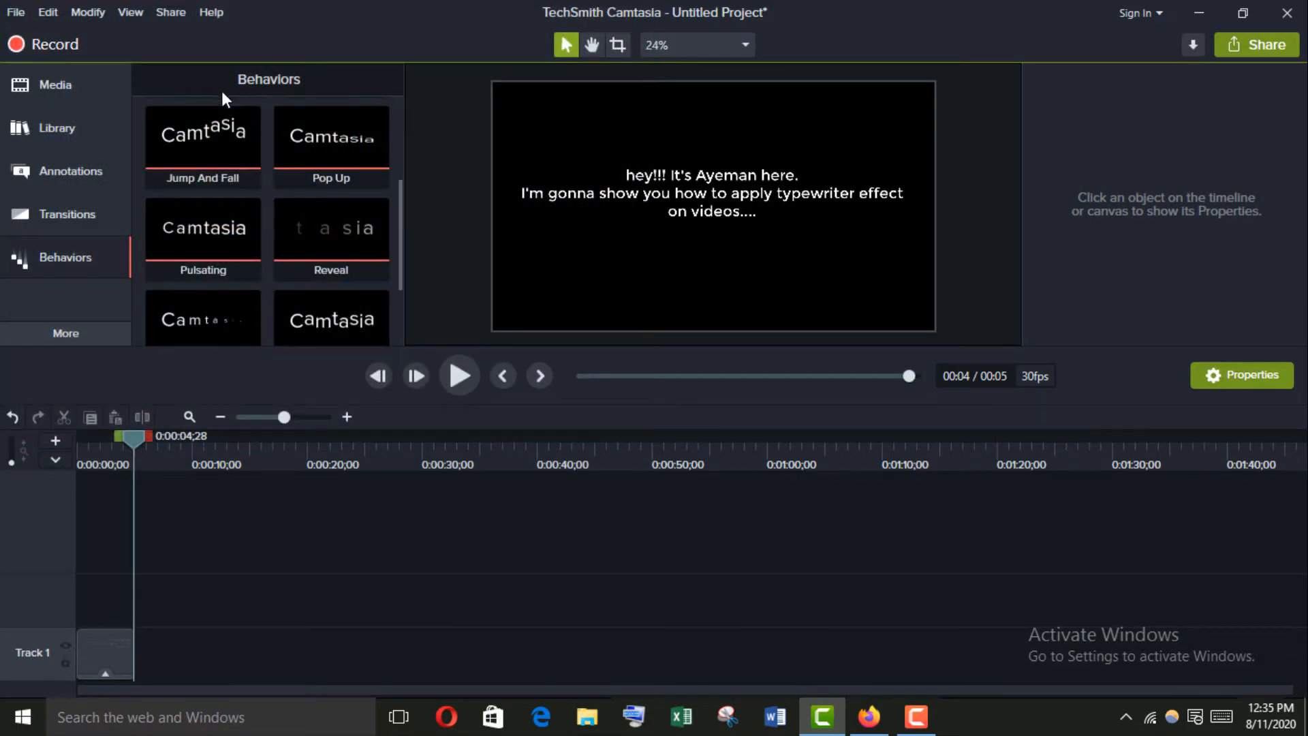
# Step: Import the ssn image from the Desktop into the media bin
pyautogui.click(58, 85)
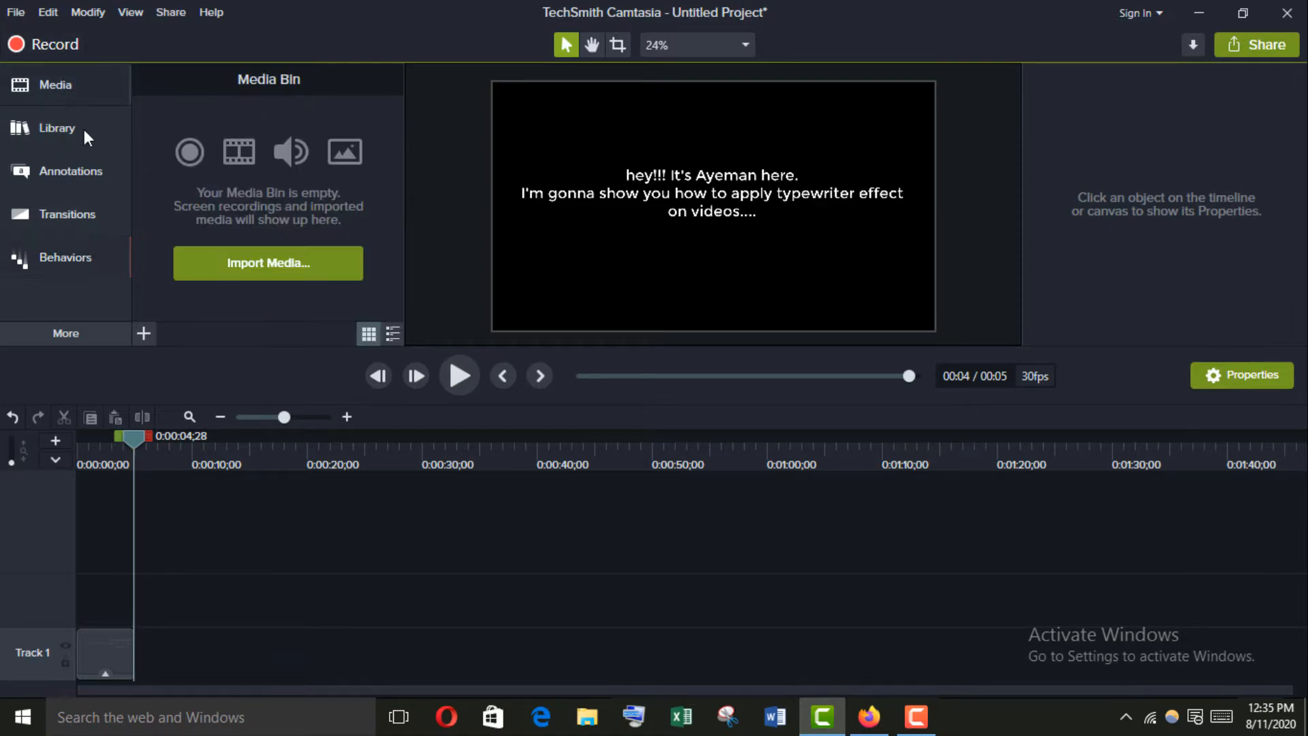
pyautogui.click(145, 339)
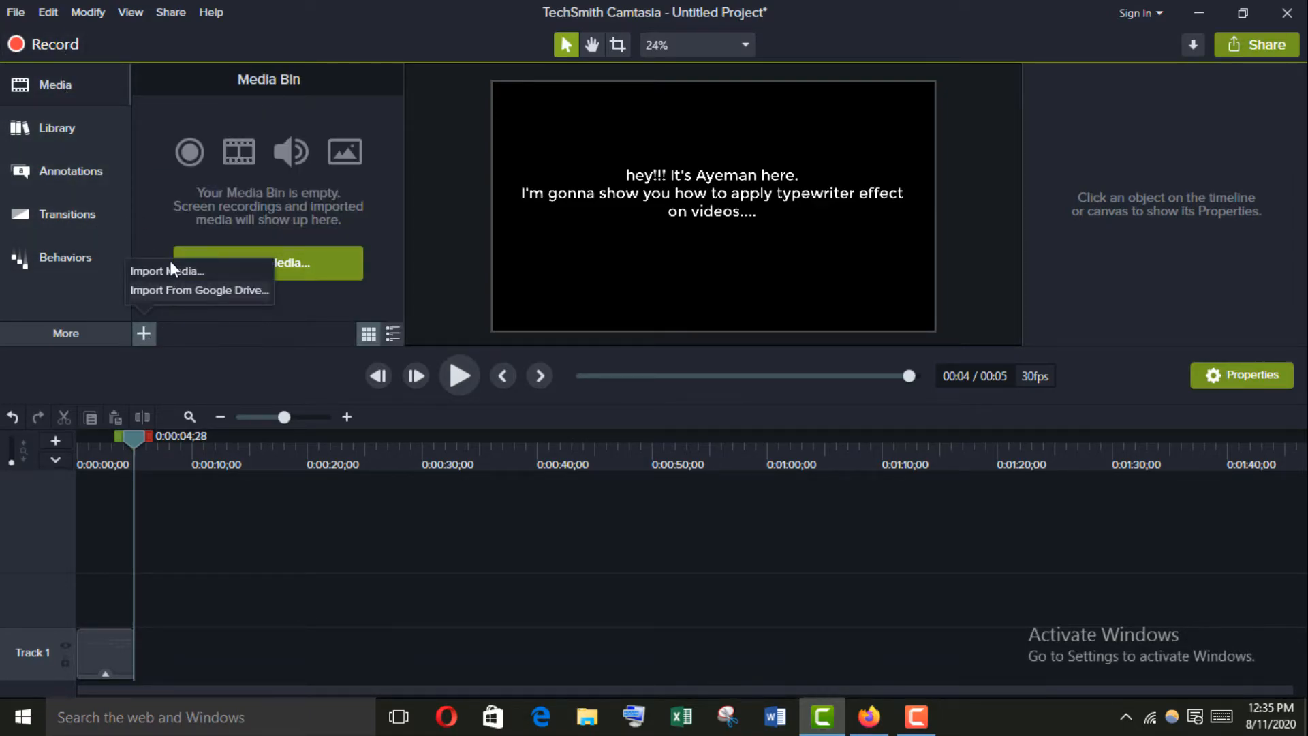
pyautogui.click(167, 270)
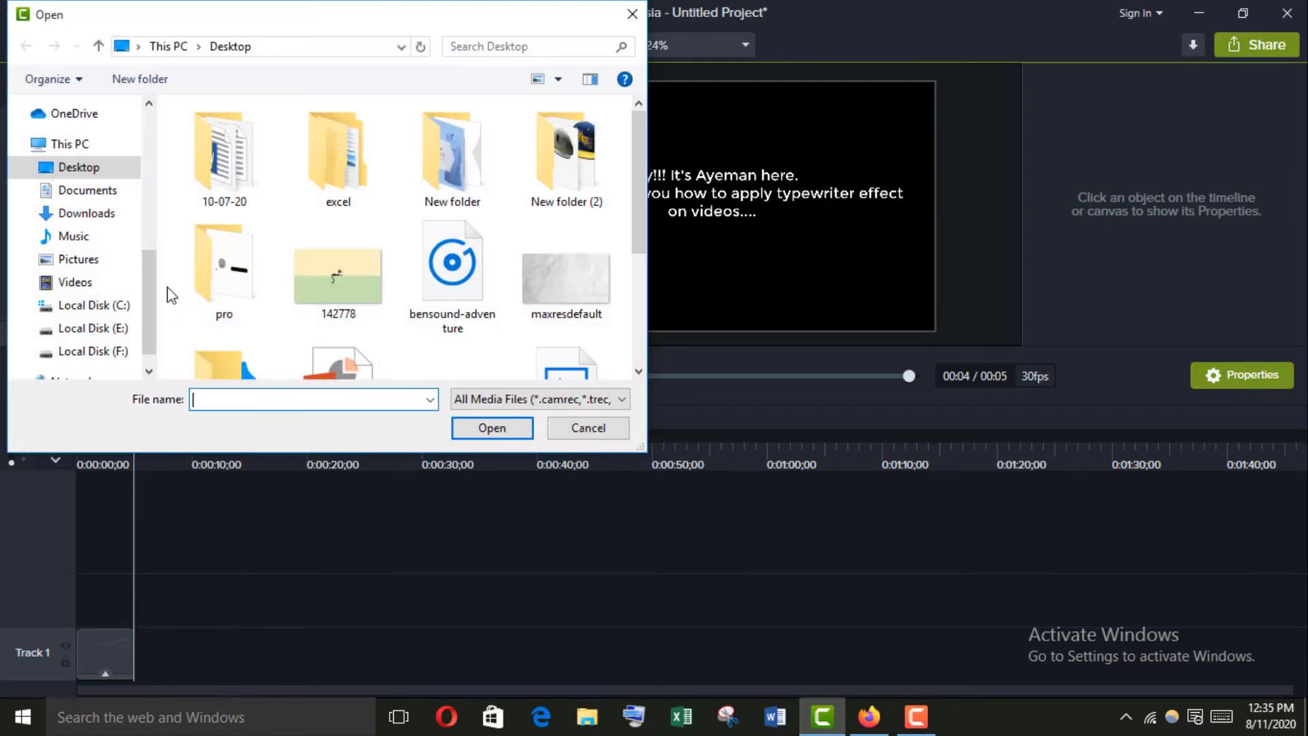
pyautogui.scroll(-3, 476, 184)
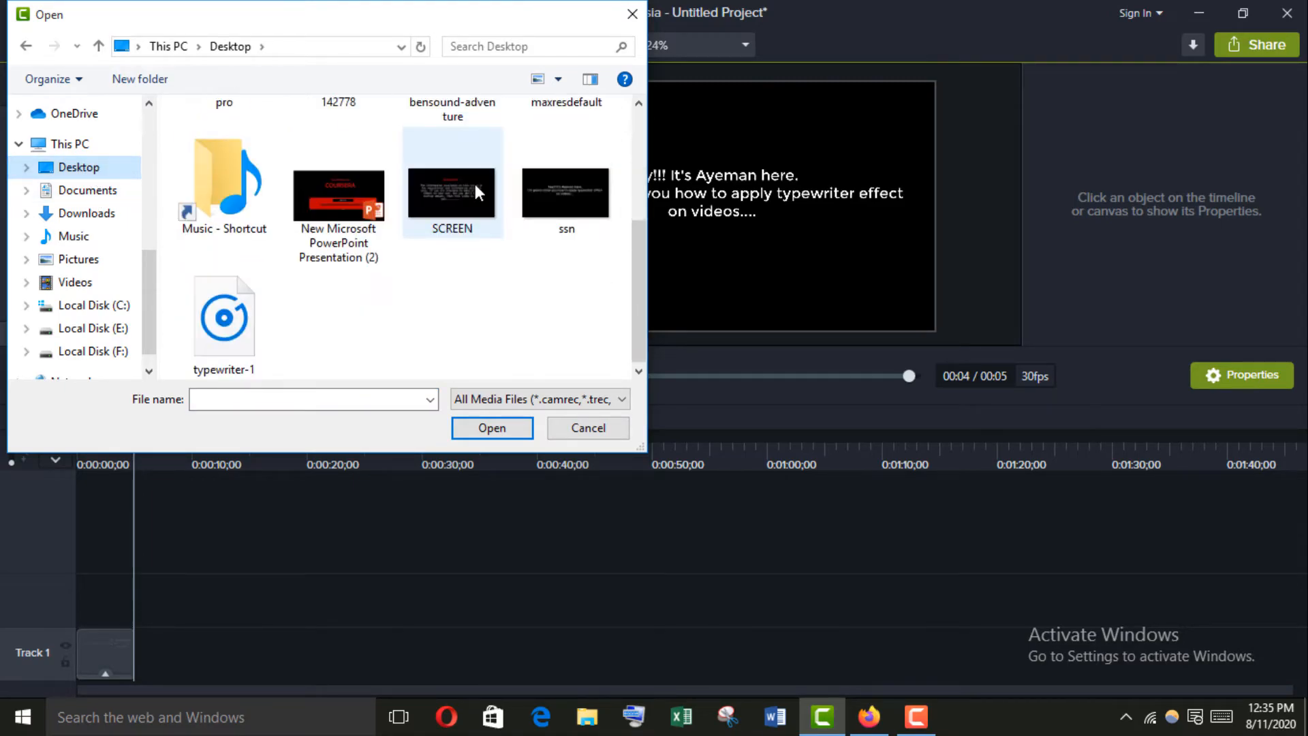
pyautogui.click(579, 180)
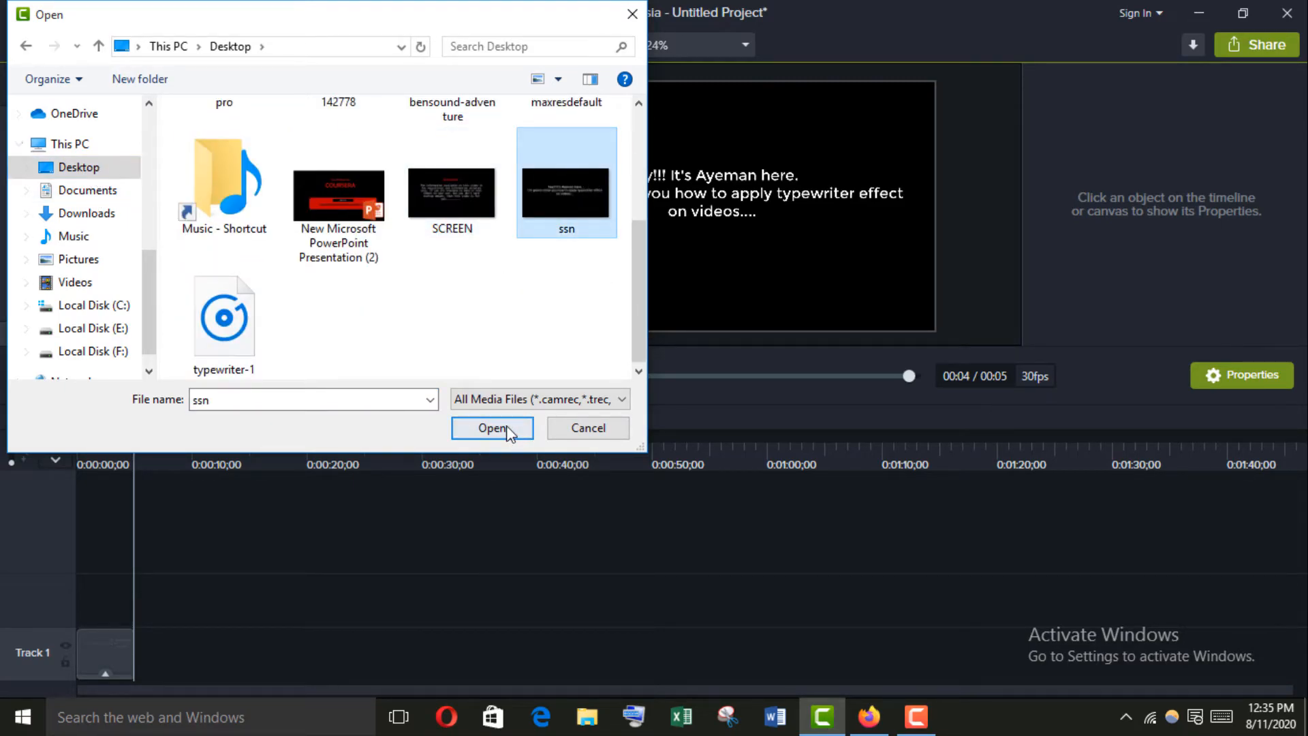
pyautogui.click(508, 431)
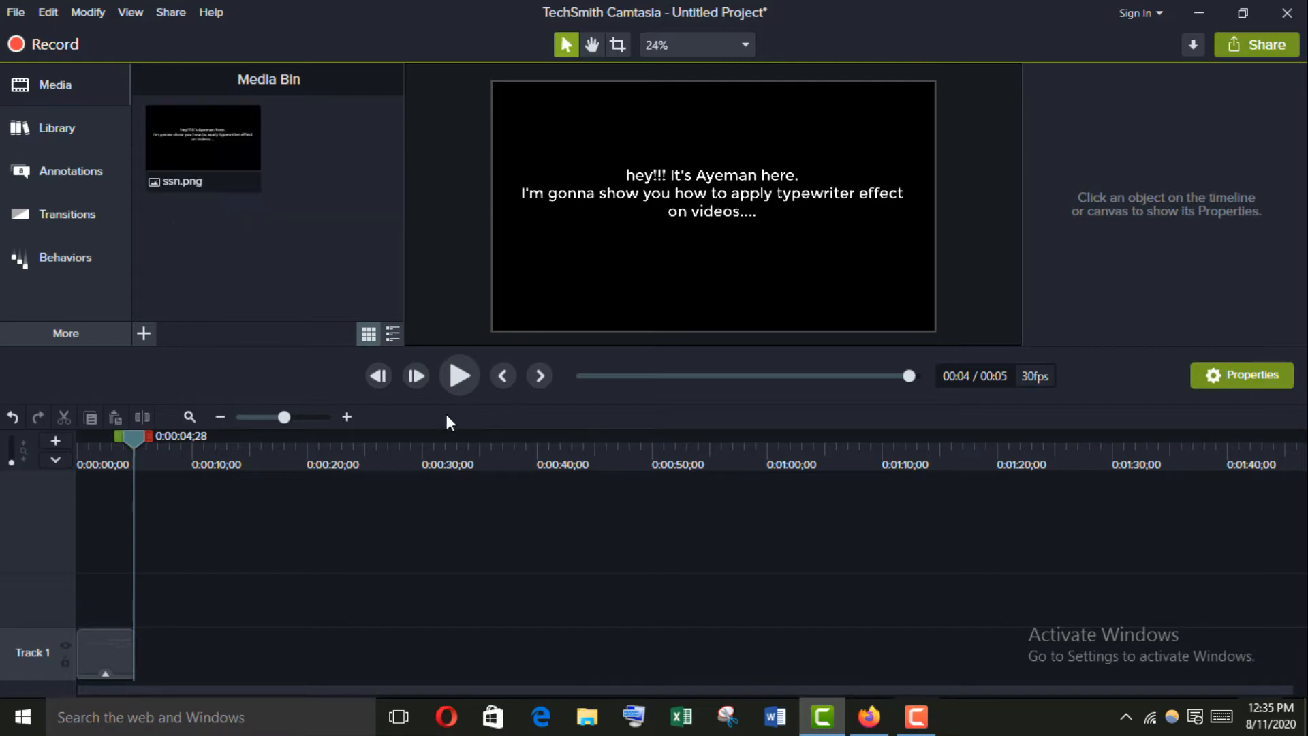
# Step: Place ssn.png on Track 1 directly after the Text clip and trim its duration to about 3 seconds
pyautogui.moveTo(195, 169); pyautogui.dragTo(164, 492)
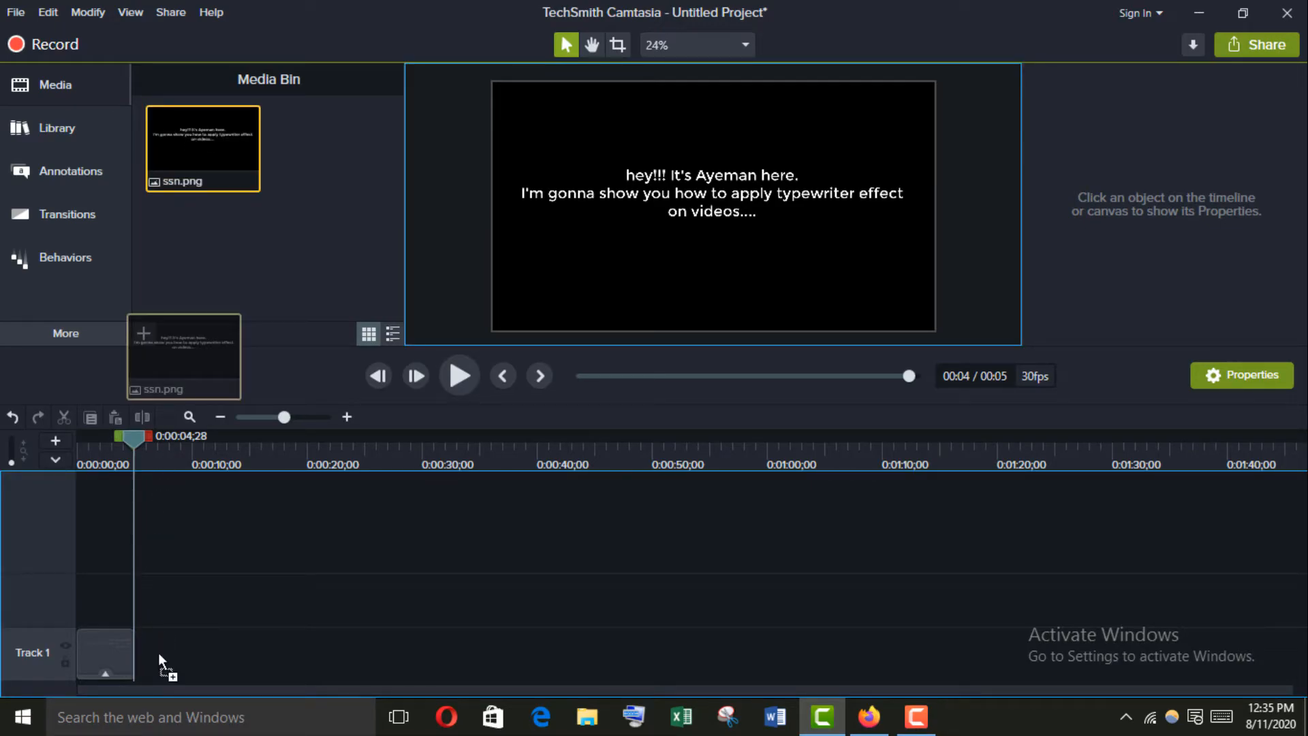
pyautogui.moveTo(157, 658); pyautogui.dragTo(162, 657)
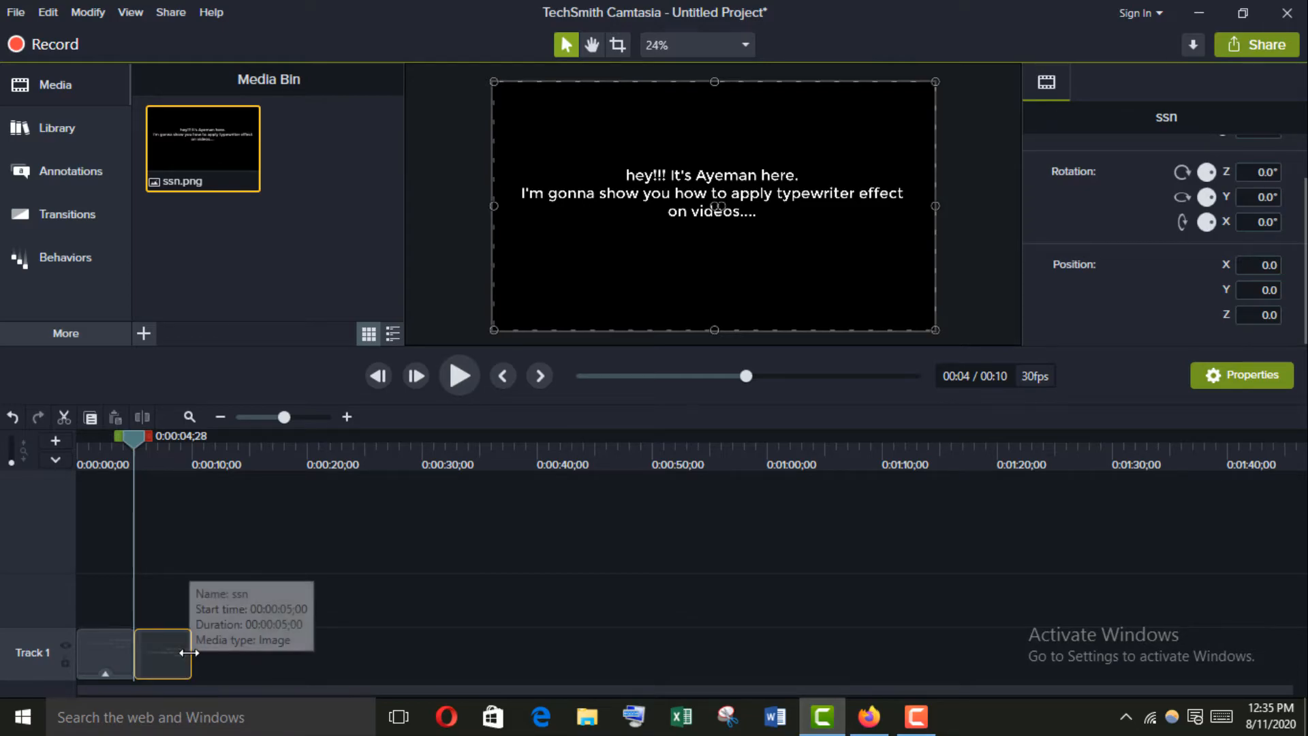
pyautogui.moveTo(191, 654); pyautogui.dragTo(170, 654)
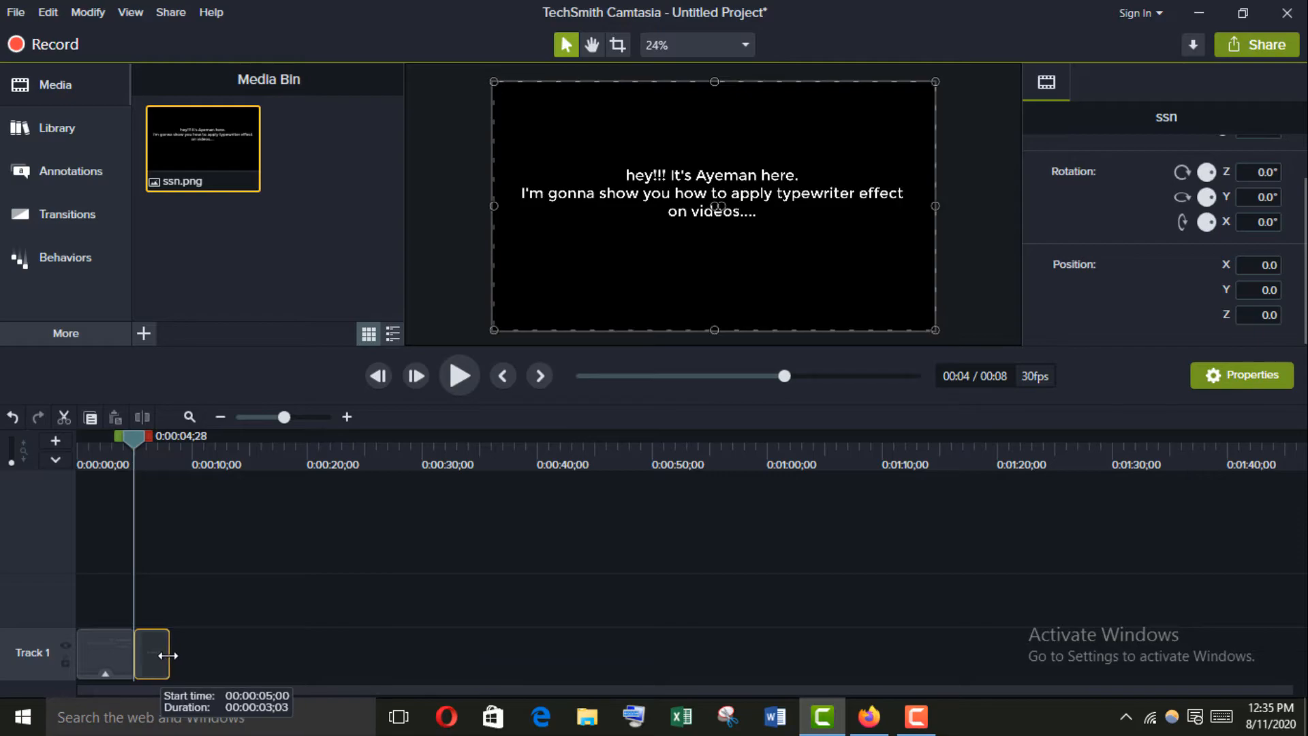
pyautogui.click(298, 417)
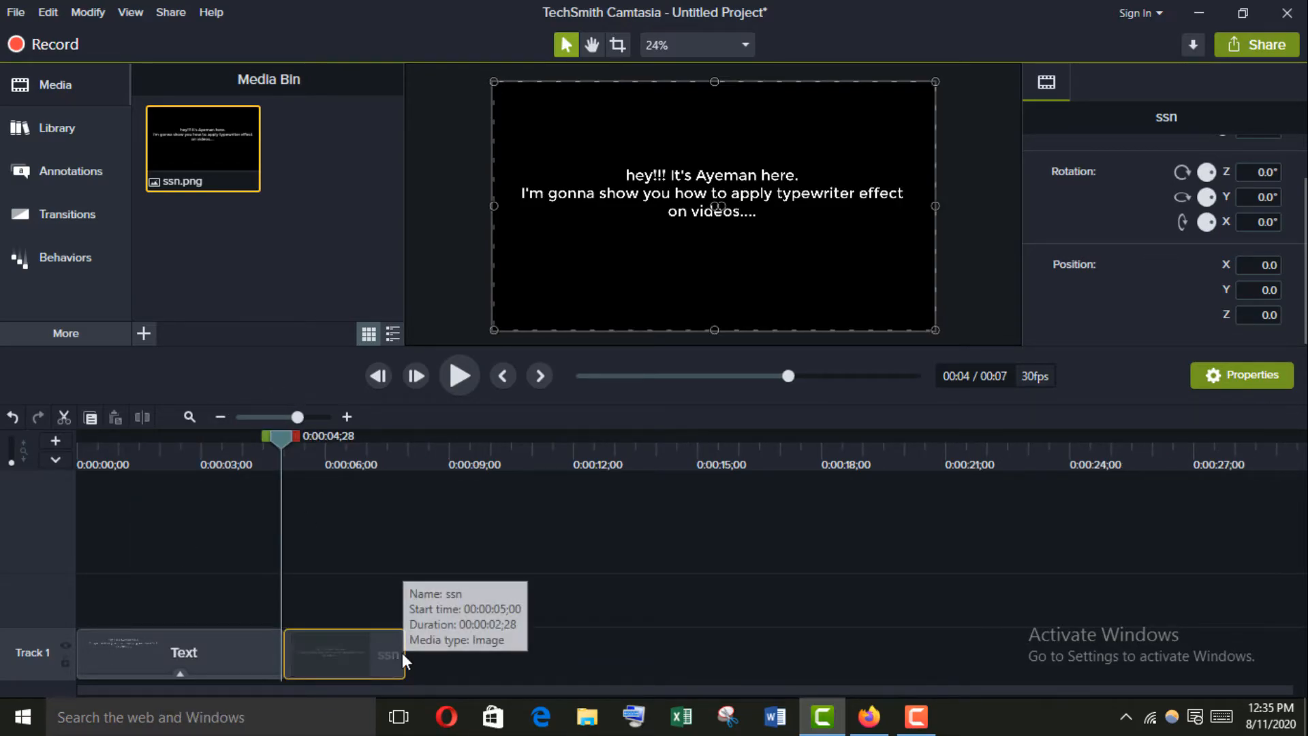
pyautogui.moveTo(405, 651); pyautogui.dragTo(409, 654)
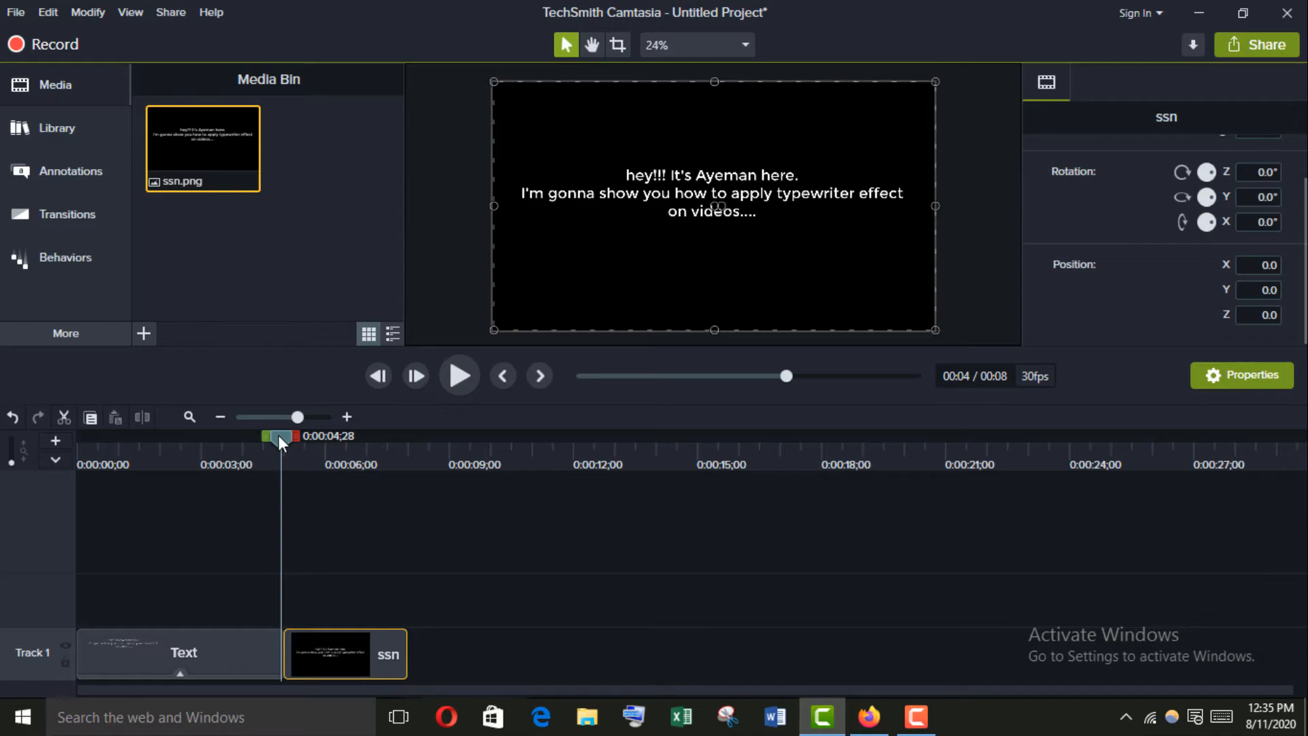
# Step: Preview the sequence from the start through the ssn image and place the playhead at 0:00:03;12
pyautogui.moveTo(279, 440); pyautogui.dragTo(44, 440)
pyautogui.click(461, 375)
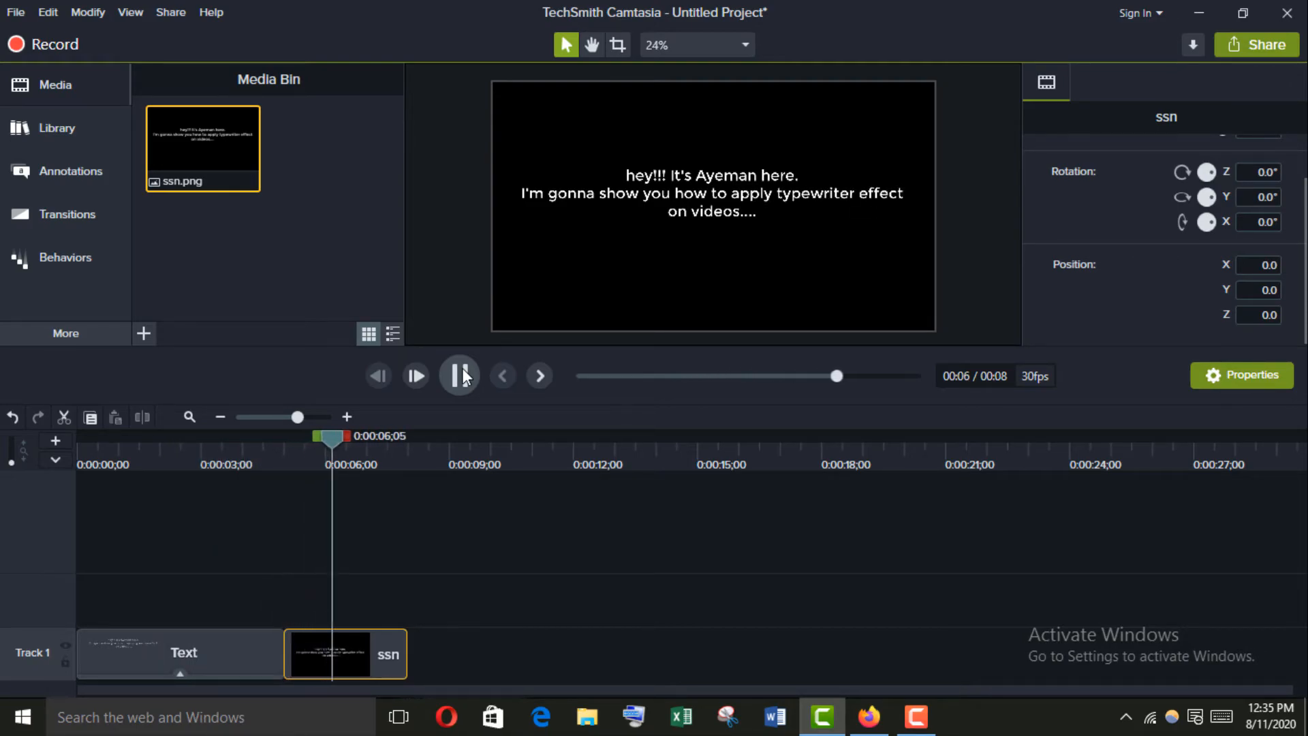
pyautogui.click(454, 382)
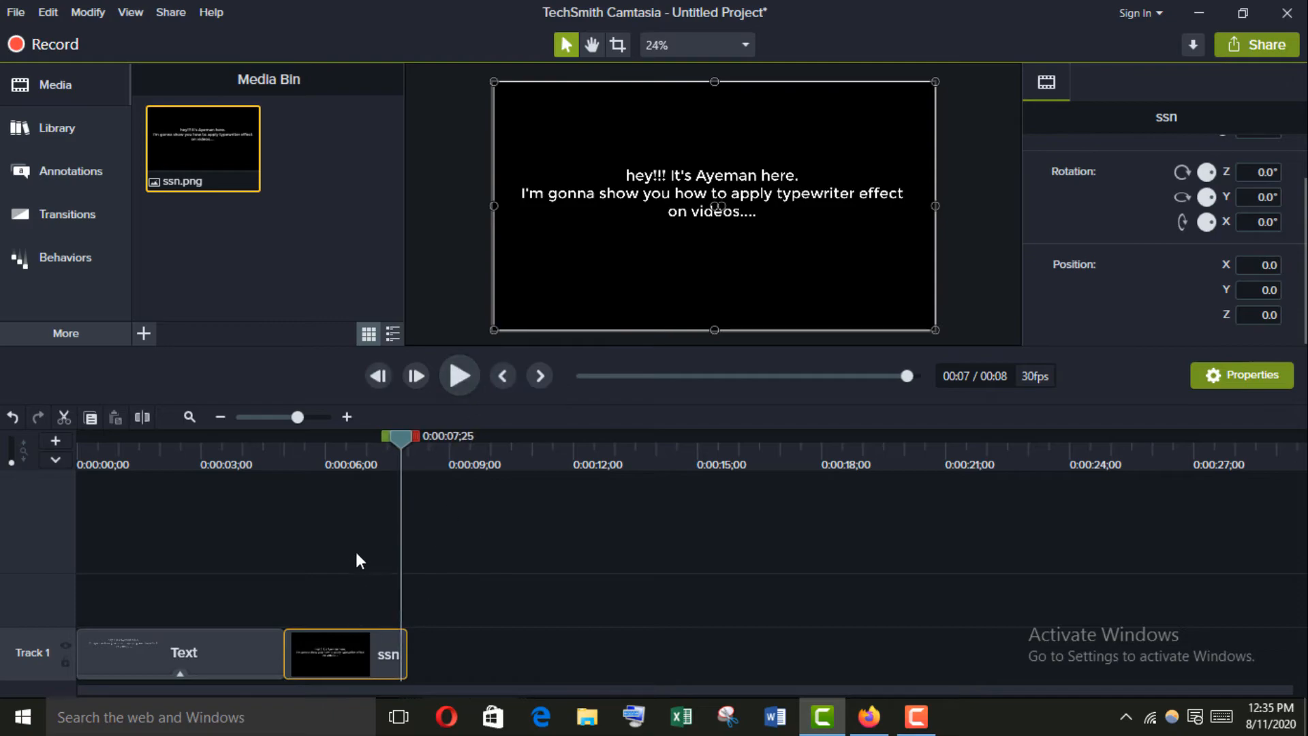
pyautogui.moveTo(401, 440); pyautogui.dragTo(257, 457)
pyautogui.click(218, 462)
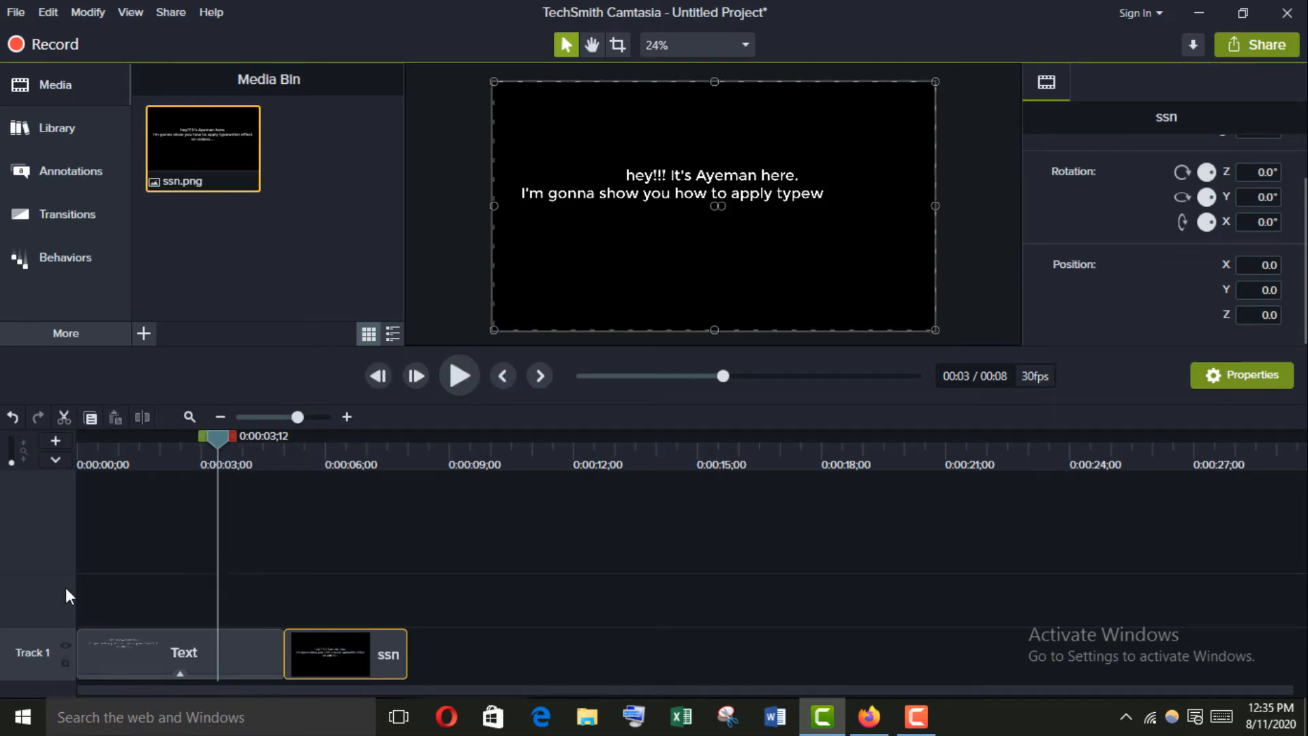
# Step: Import the typewriter-1 audio file from the Desktop into the media bin
pyautogui.click(149, 334)
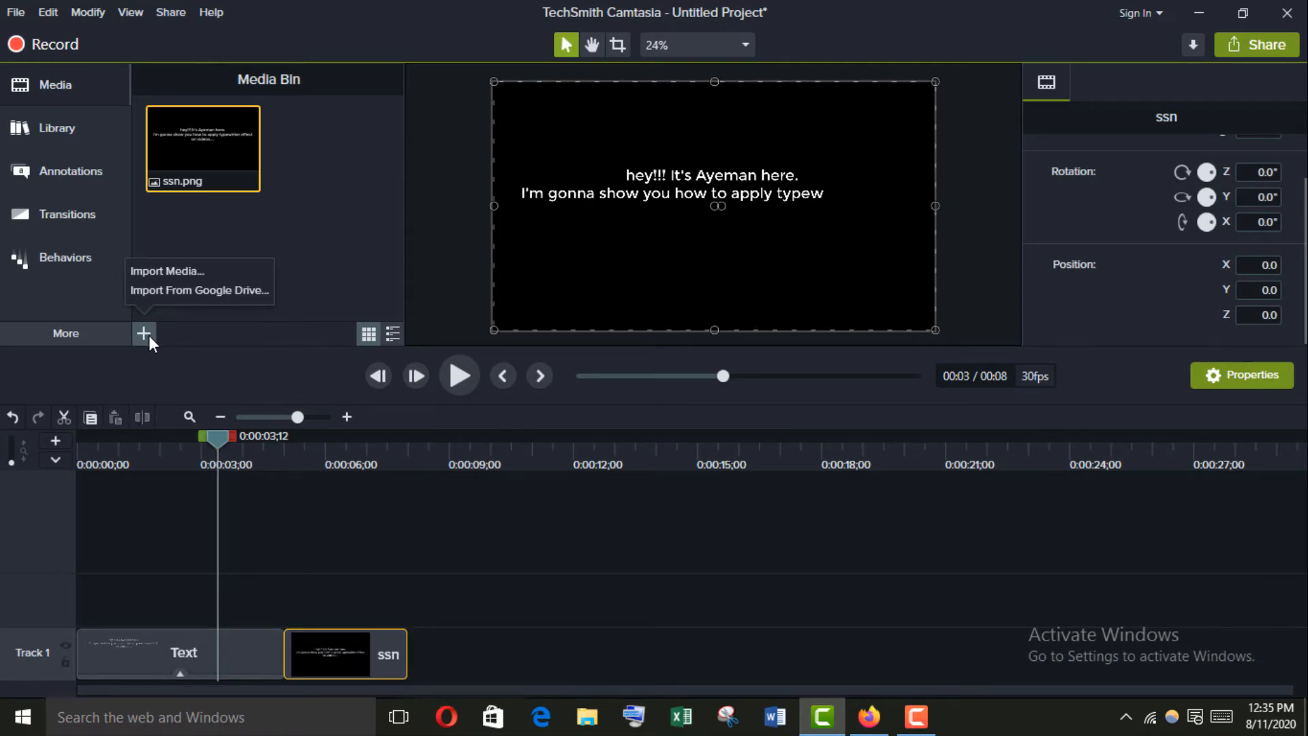
pyautogui.click(157, 269)
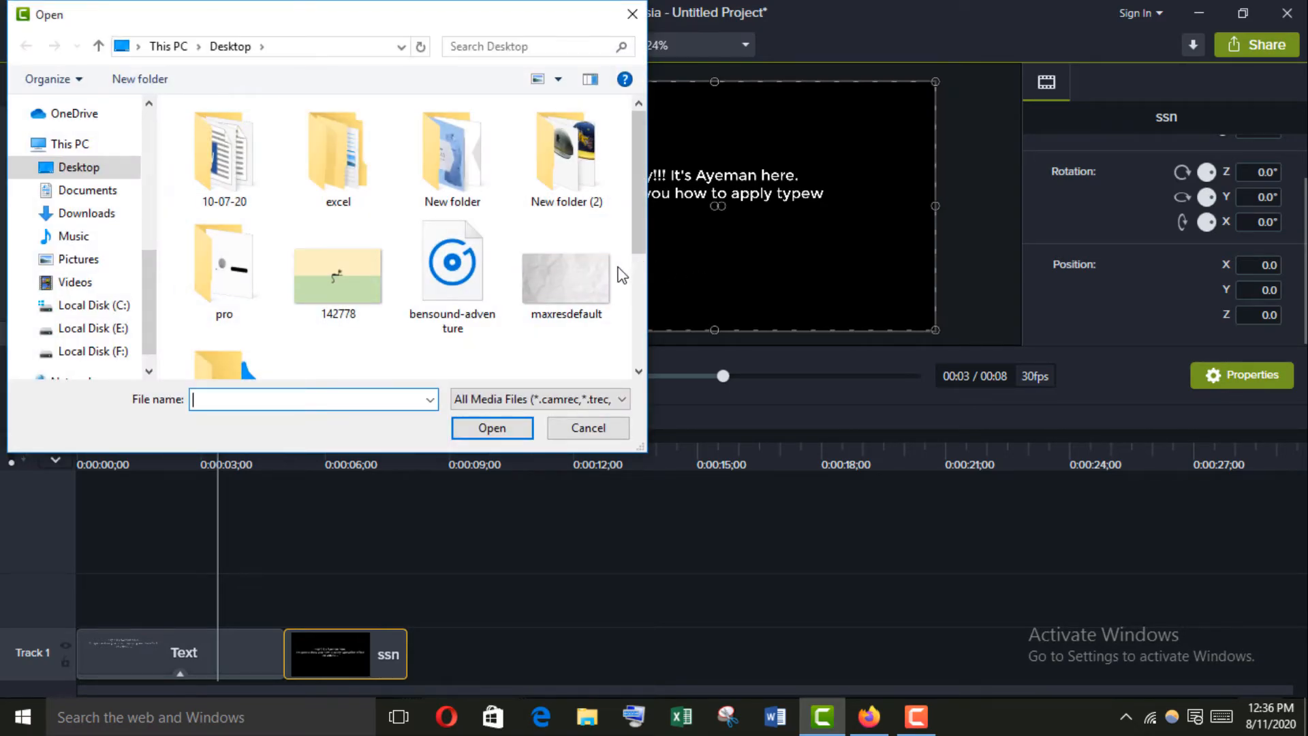
pyautogui.scroll(-3, 351, 247)
pyautogui.click(231, 341)
pyautogui.click(491, 427)
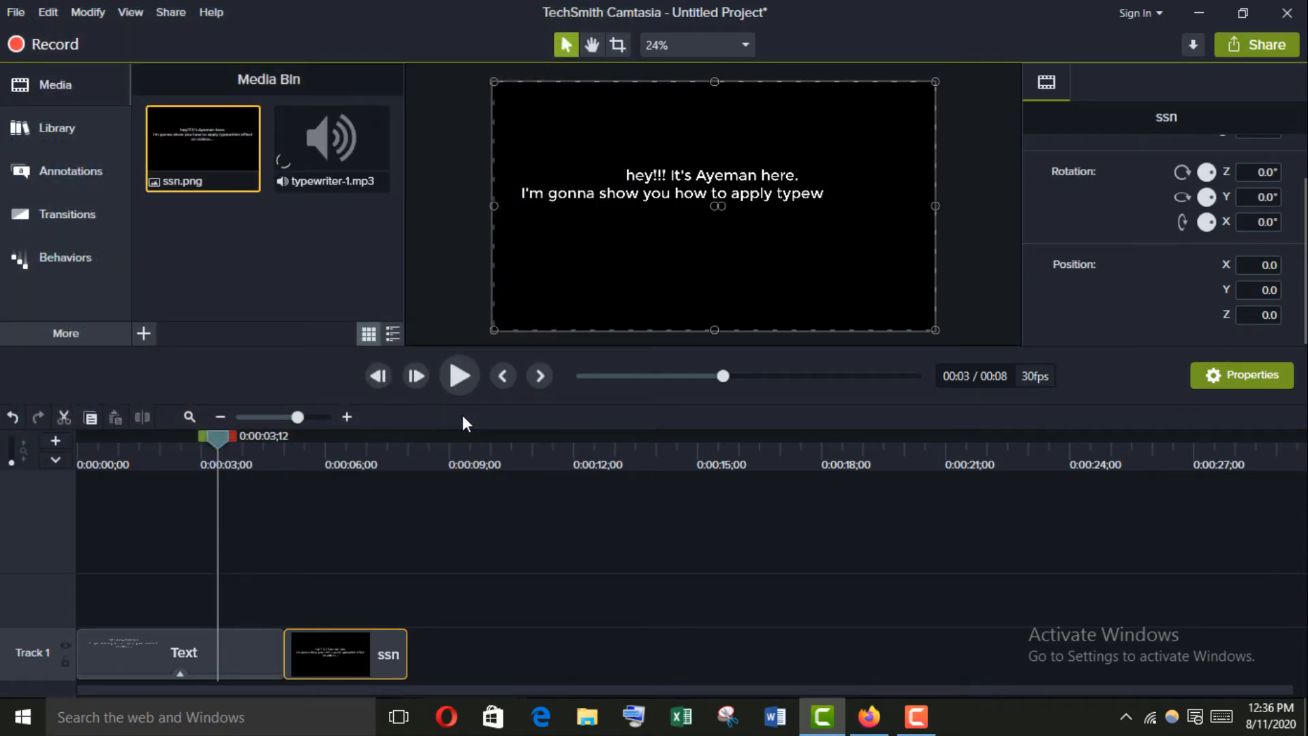
# Step: Place typewriter-1.mp3 at the start of Track 2 and trim its end to match the end of the Text clip
pyautogui.moveTo(327, 147); pyautogui.dragTo(56, 602)
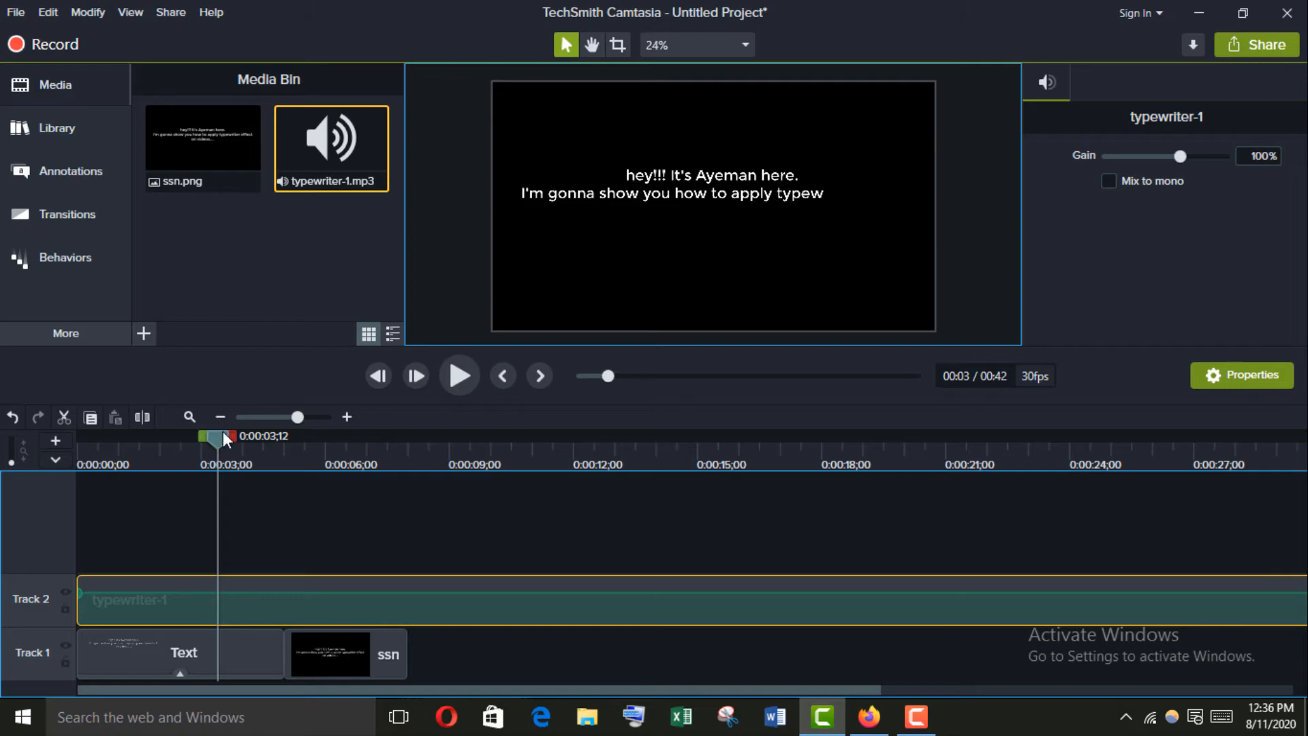
pyautogui.click(276, 417)
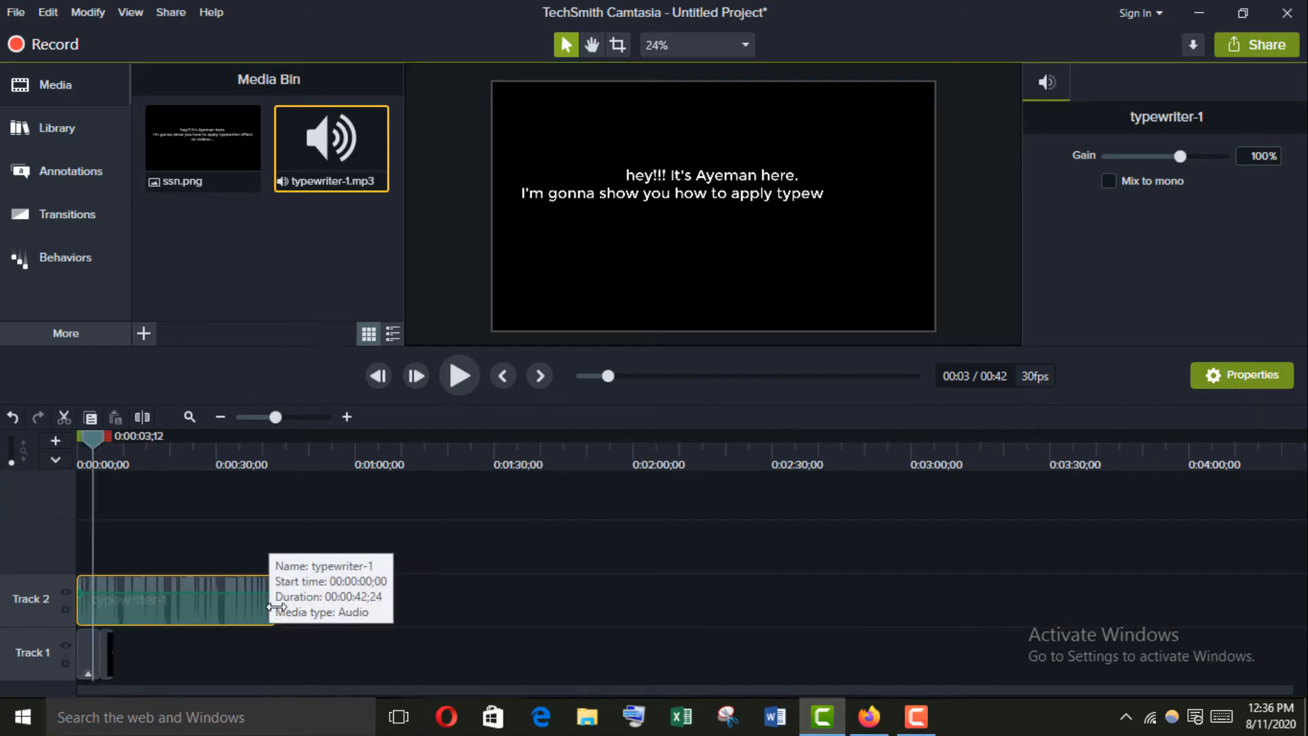
pyautogui.moveTo(276, 606); pyautogui.dragTo(98, 606)
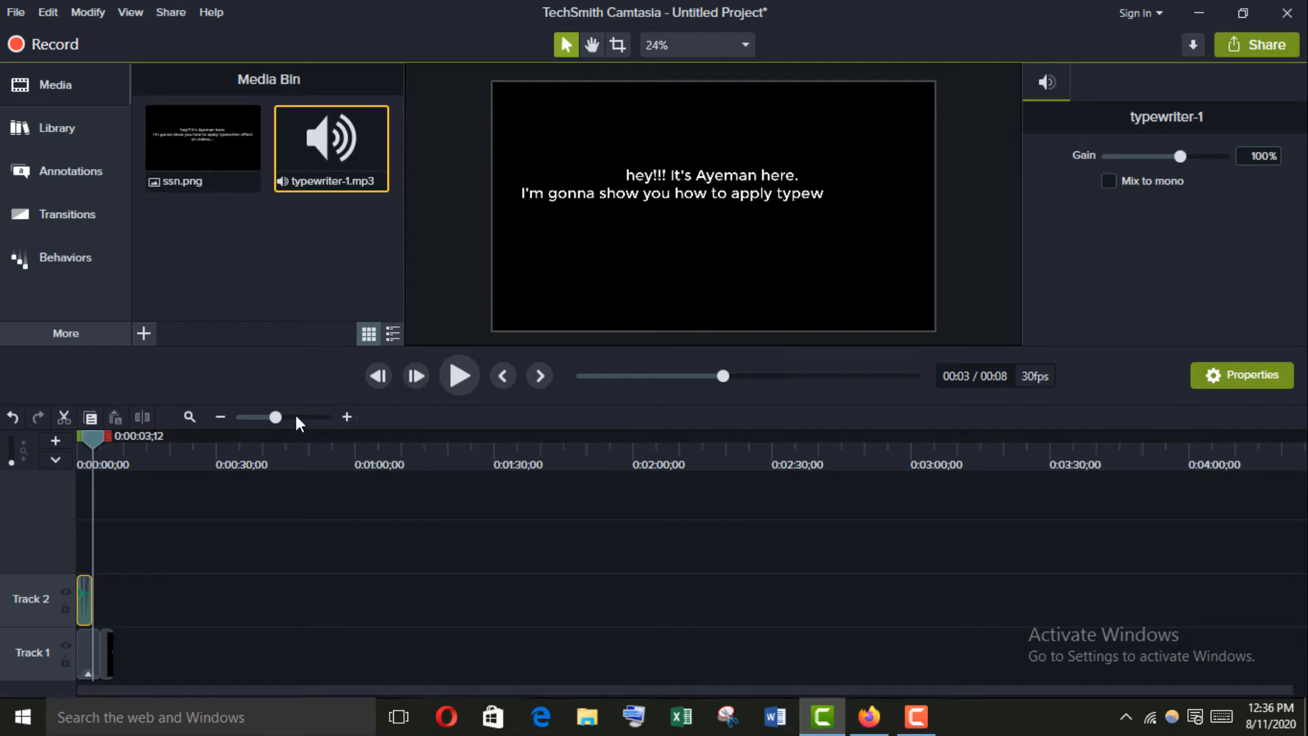
pyautogui.click(297, 416)
pyautogui.moveTo(219, 583); pyautogui.dragTo(284, 584)
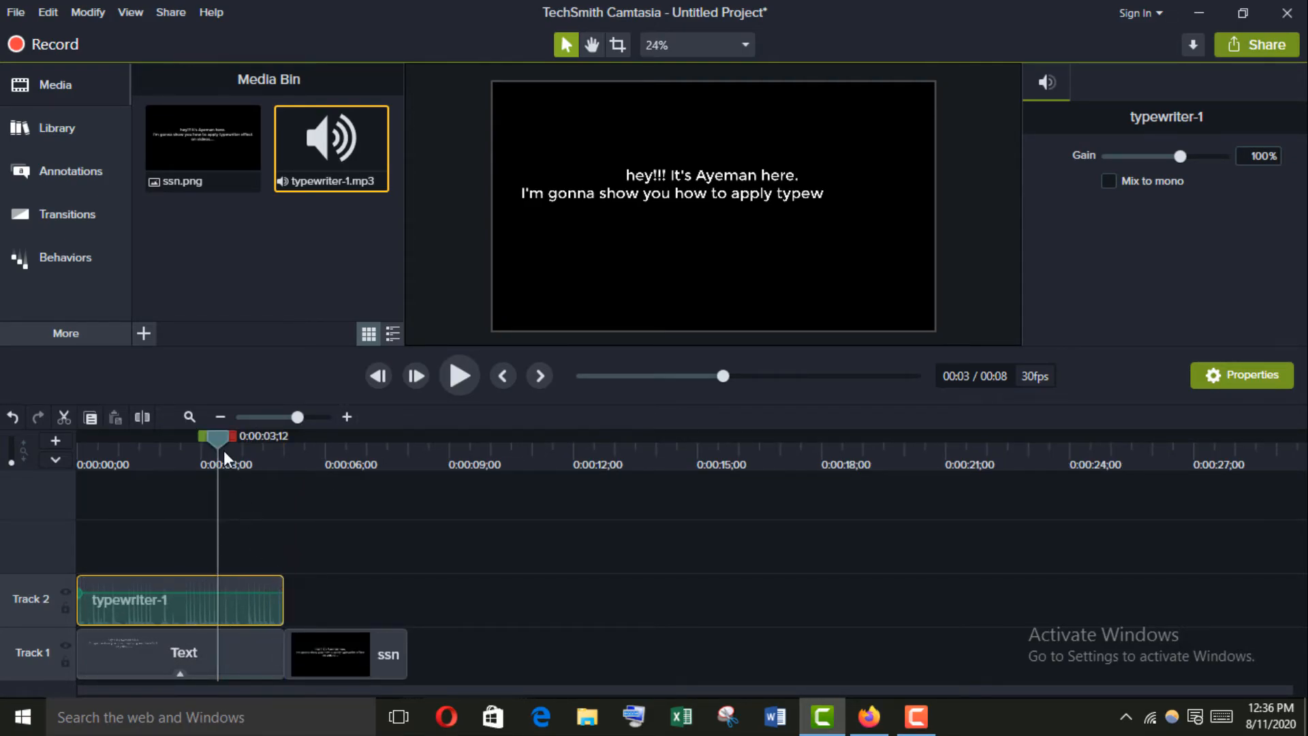
pyautogui.moveTo(283, 607)
pyautogui.mouseDown()
pyautogui.moveTo(401, 607)
pyautogui.moveTo(284, 604)
pyautogui.mouseUp()
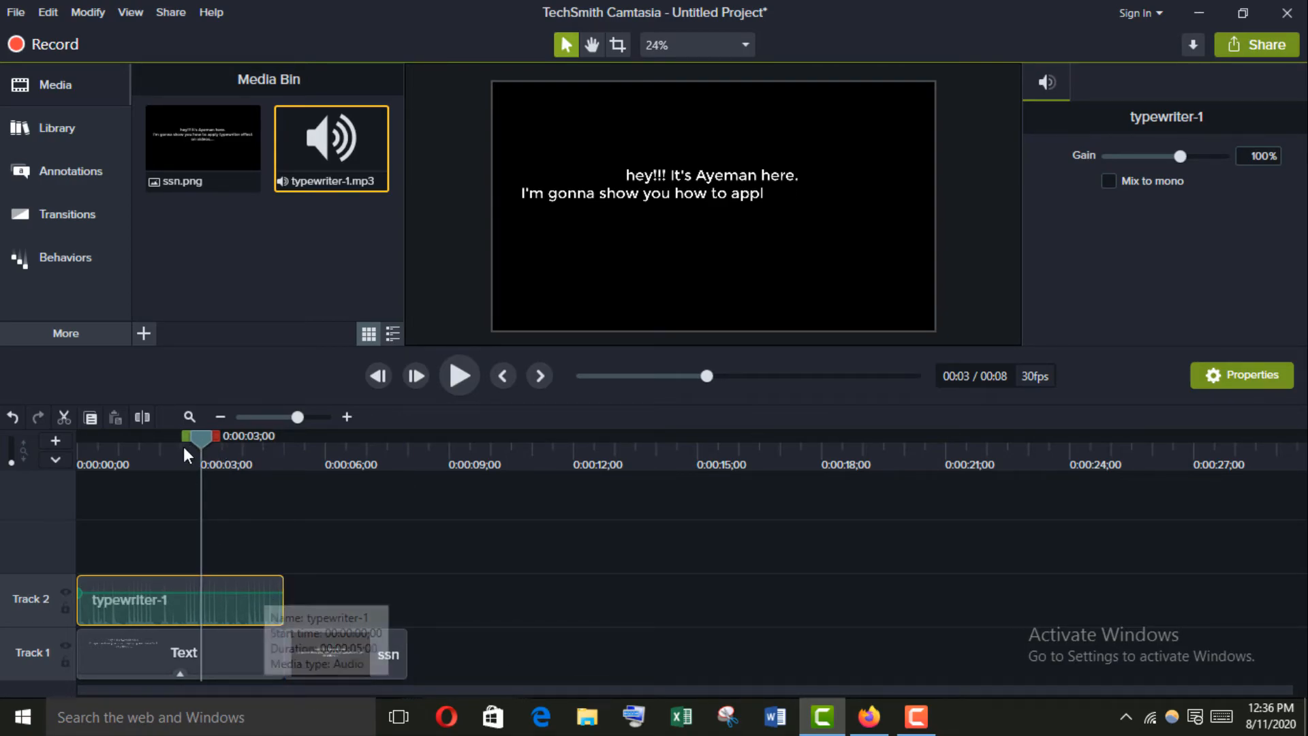
# Step: Preview the text animation with the typewriter sound from 0:00:00;00
pyautogui.moveTo(201, 444); pyautogui.dragTo(55, 456)
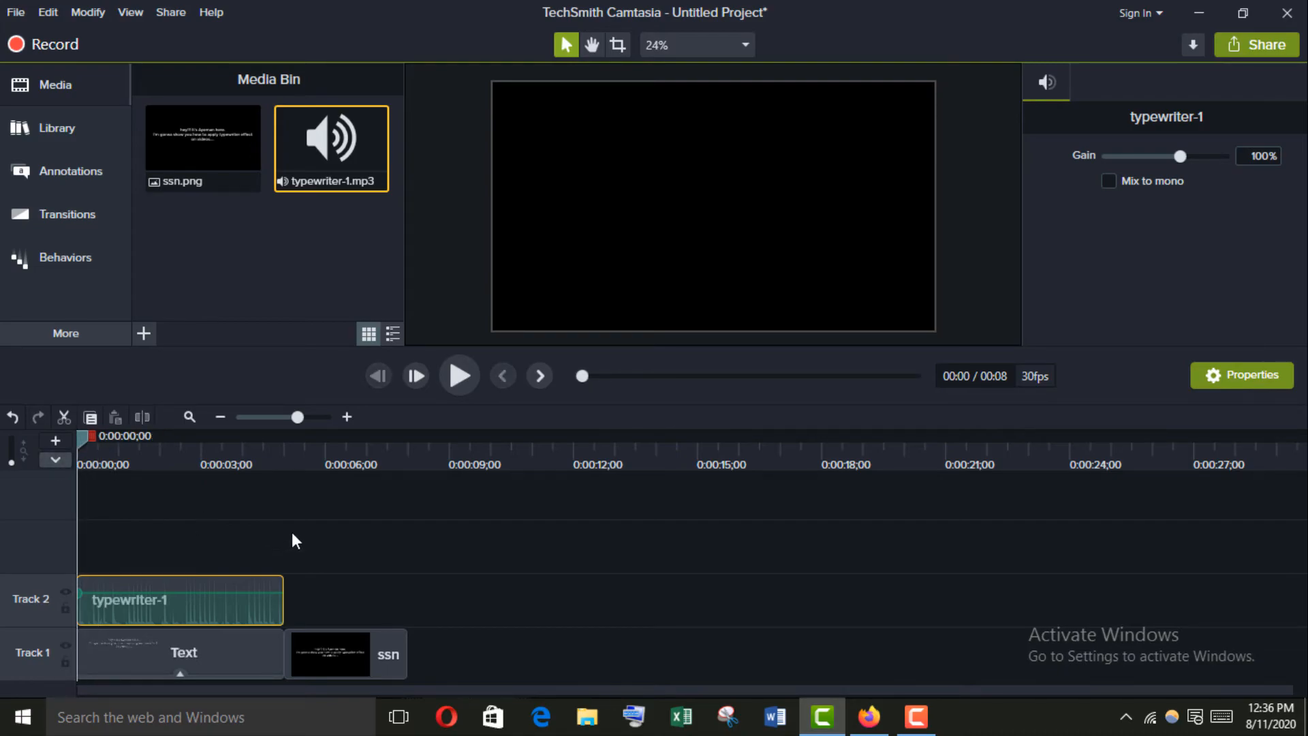
pyautogui.click(453, 373)
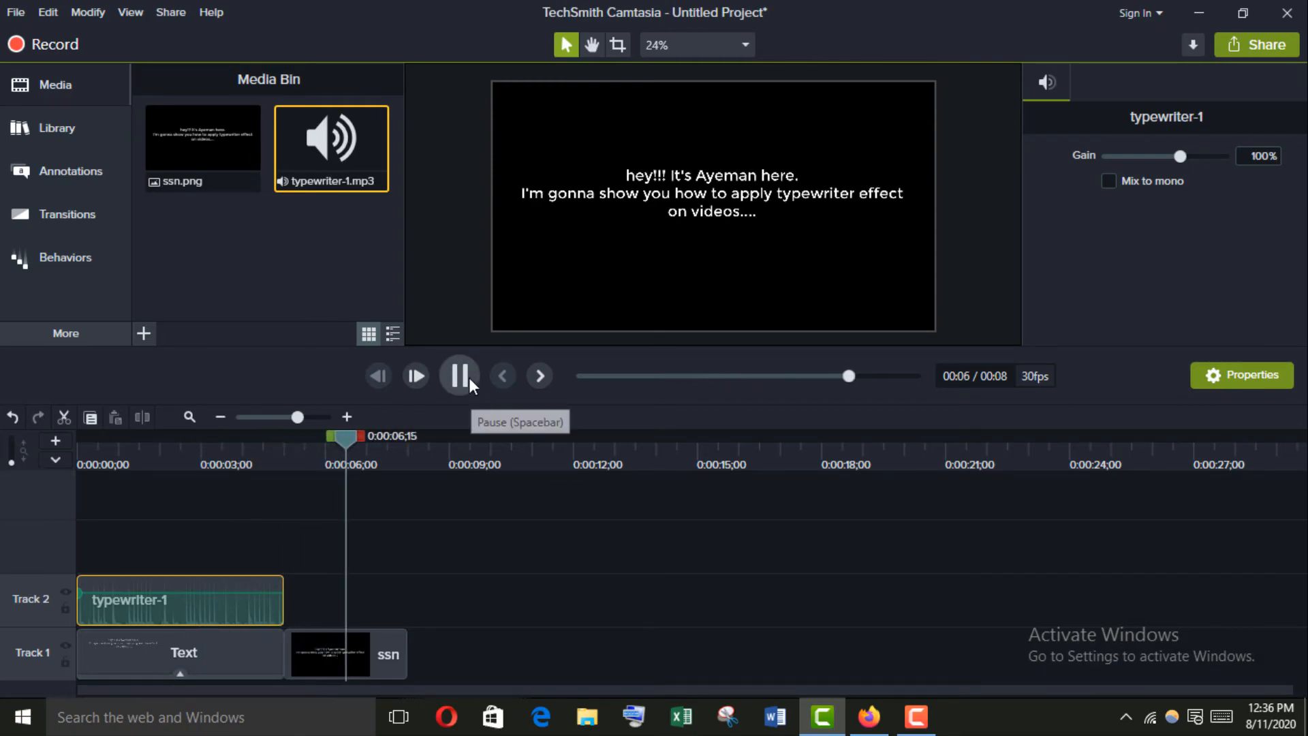
pyautogui.click(461, 376)
# Step: Mix the typewriter-1 audio to mono and trim its end to slightly before the Text clip's end, checking playback from about 0:00:03;28
pyautogui.click(1109, 180)
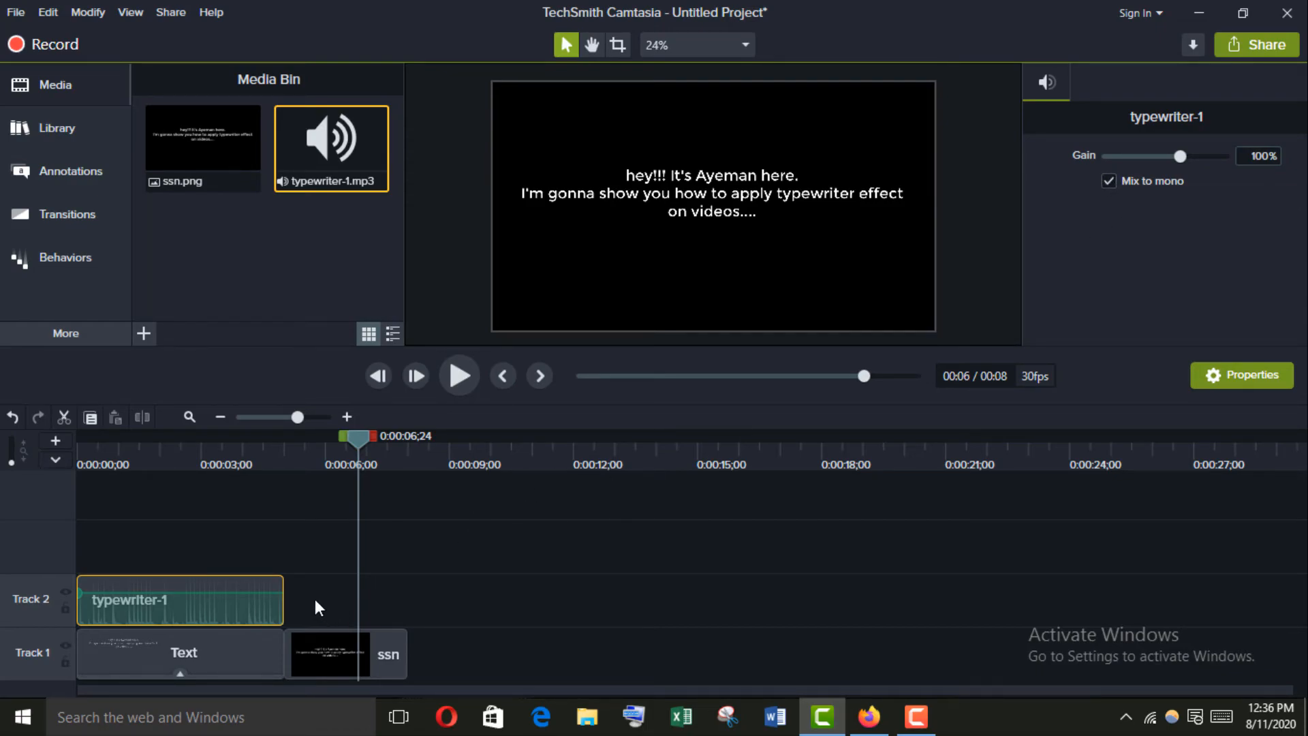
pyautogui.moveTo(283, 599); pyautogui.dragTo(271, 598)
pyautogui.moveTo(367, 433); pyautogui.dragTo(247, 437)
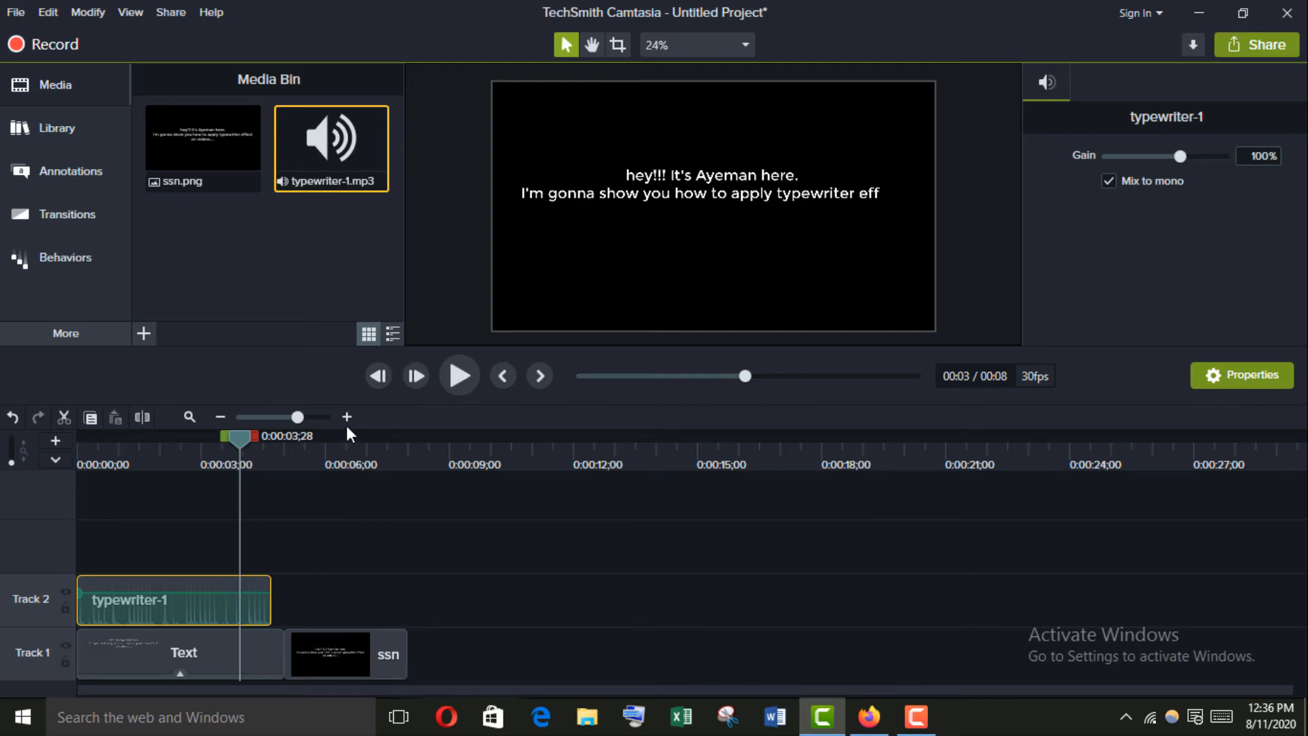
pyautogui.click(456, 379)
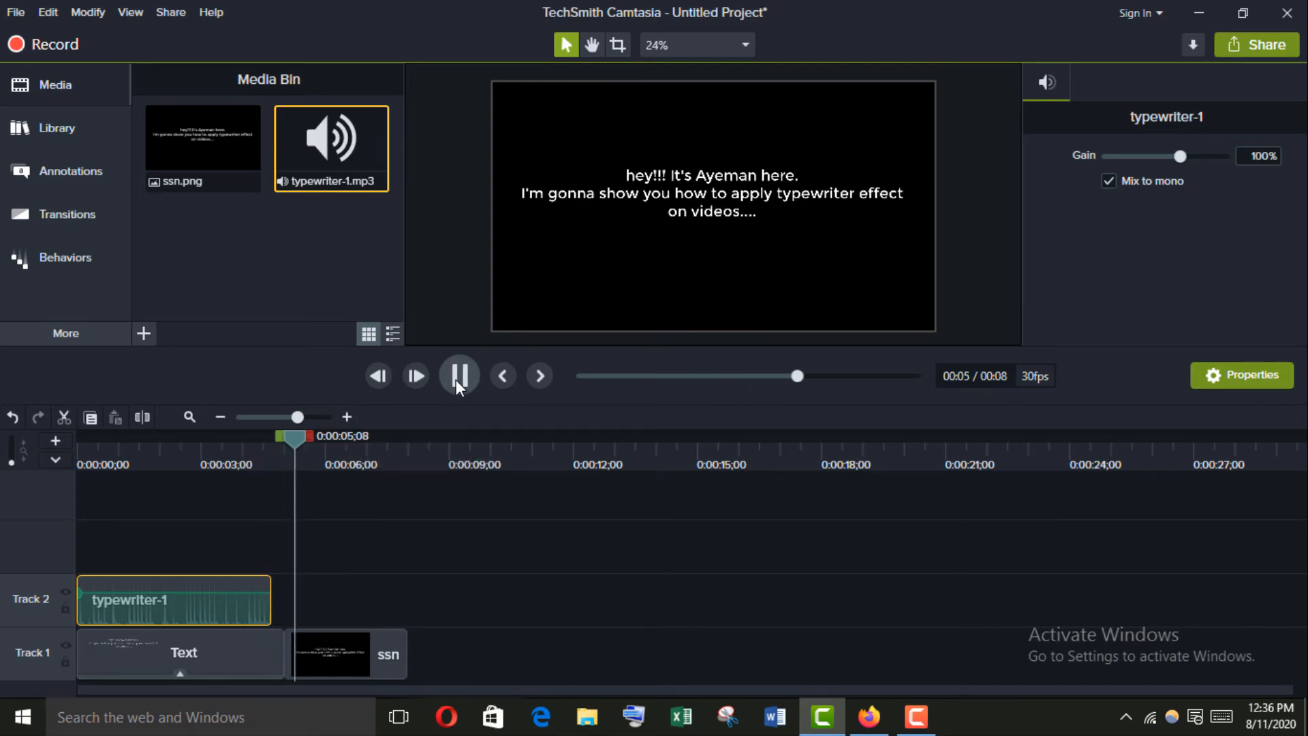
pyautogui.click(455, 378)
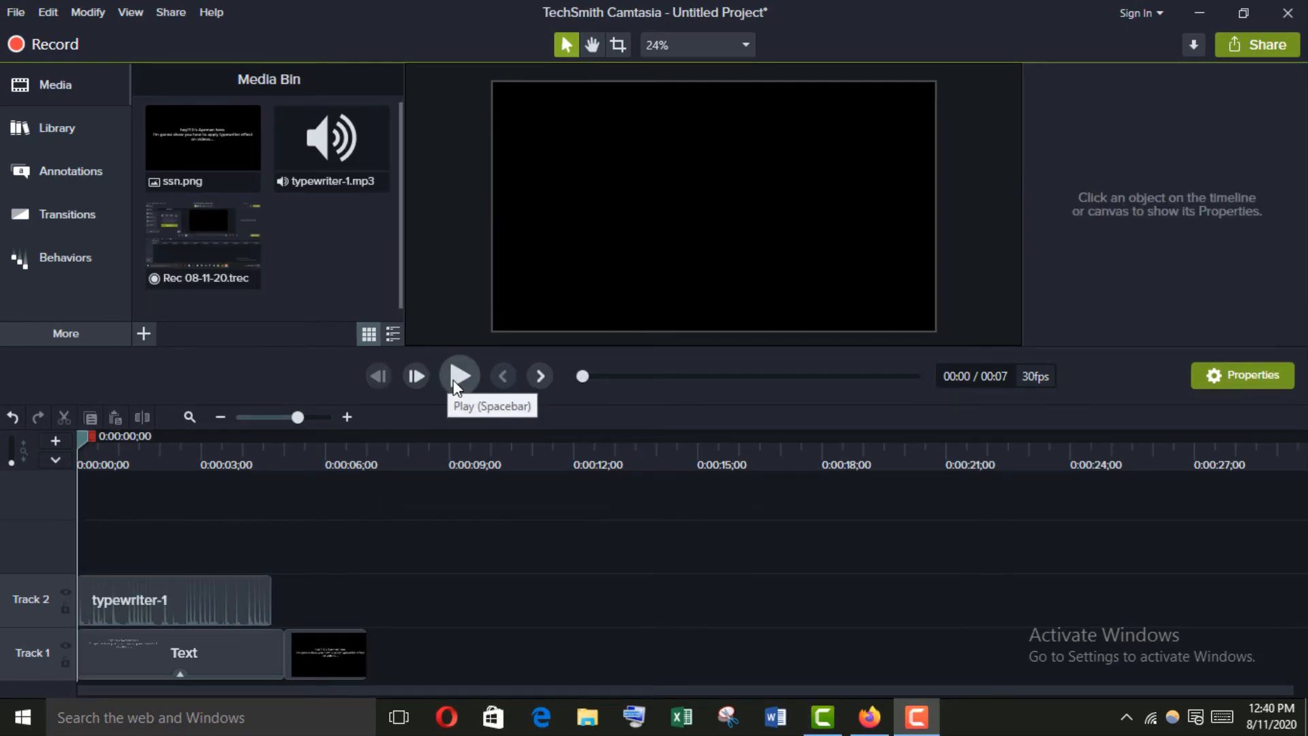
# Step: Preview the opening of the typing animation and return the playhead to 0:00:00;00
pyautogui.click(452, 379)
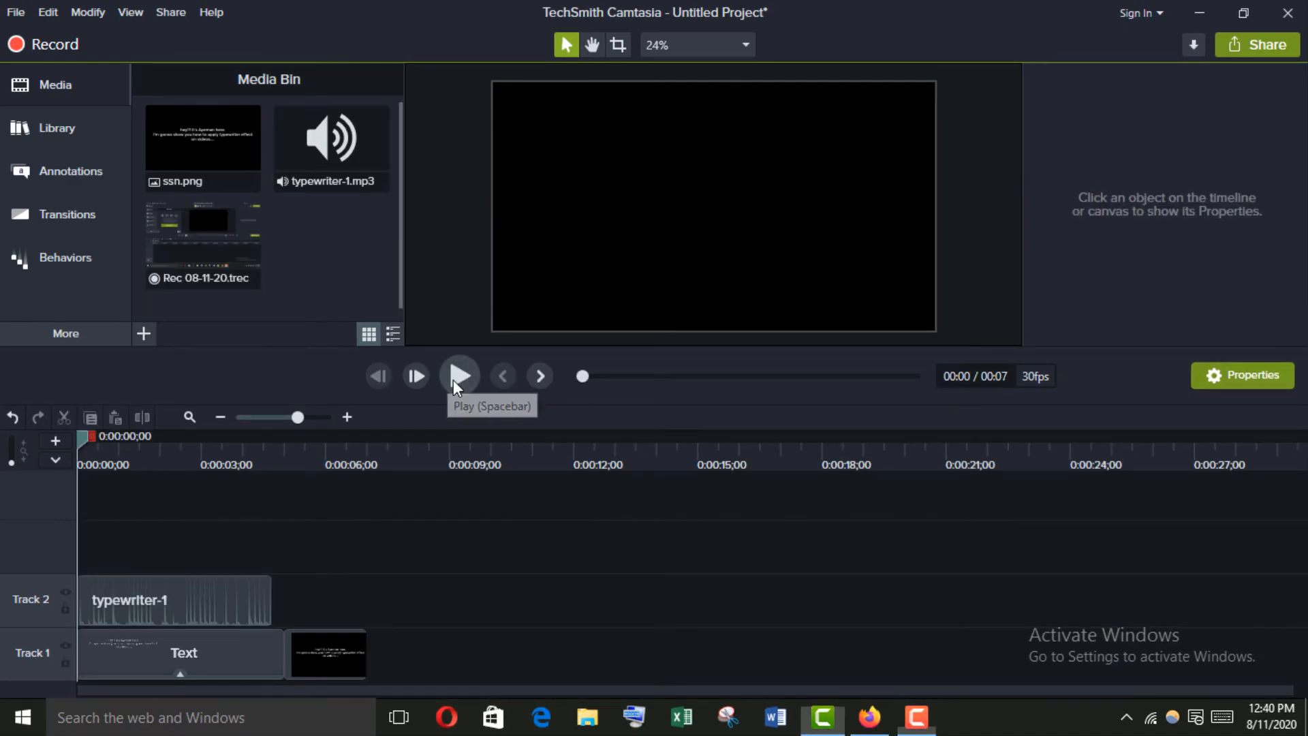
pyautogui.click(452, 379)
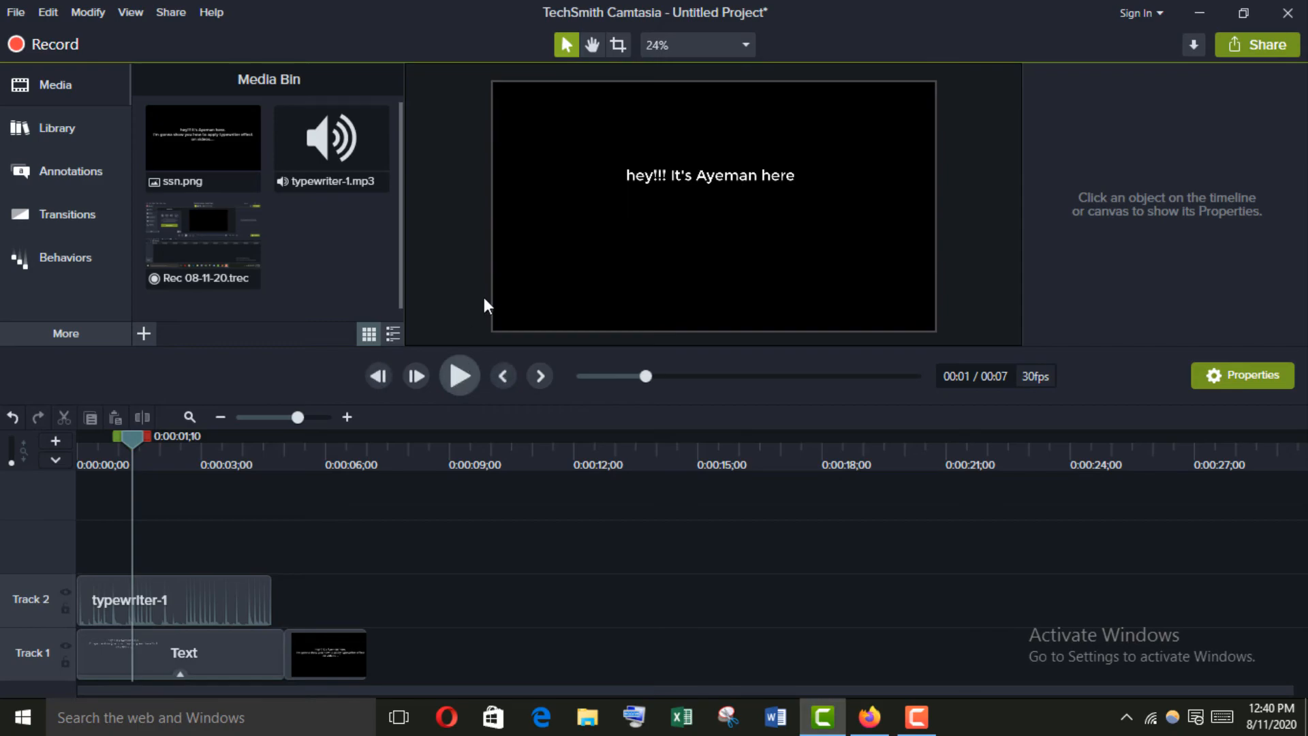
pyautogui.moveTo(128, 442); pyautogui.dragTo(73, 463)
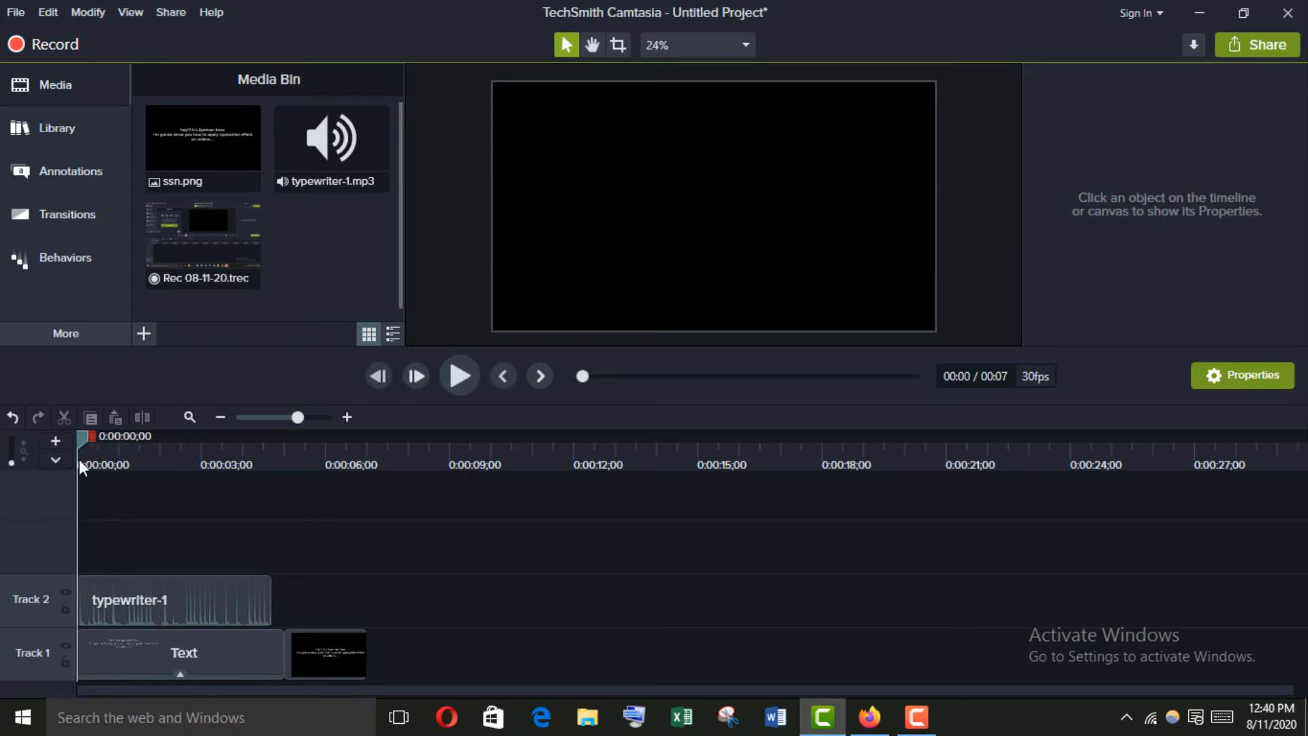
# Step: Import the bensound-adventure audio file from the Desktop into the media bin
pyautogui.click(143, 334)
pyautogui.click(161, 271)
pyautogui.click(442, 286)
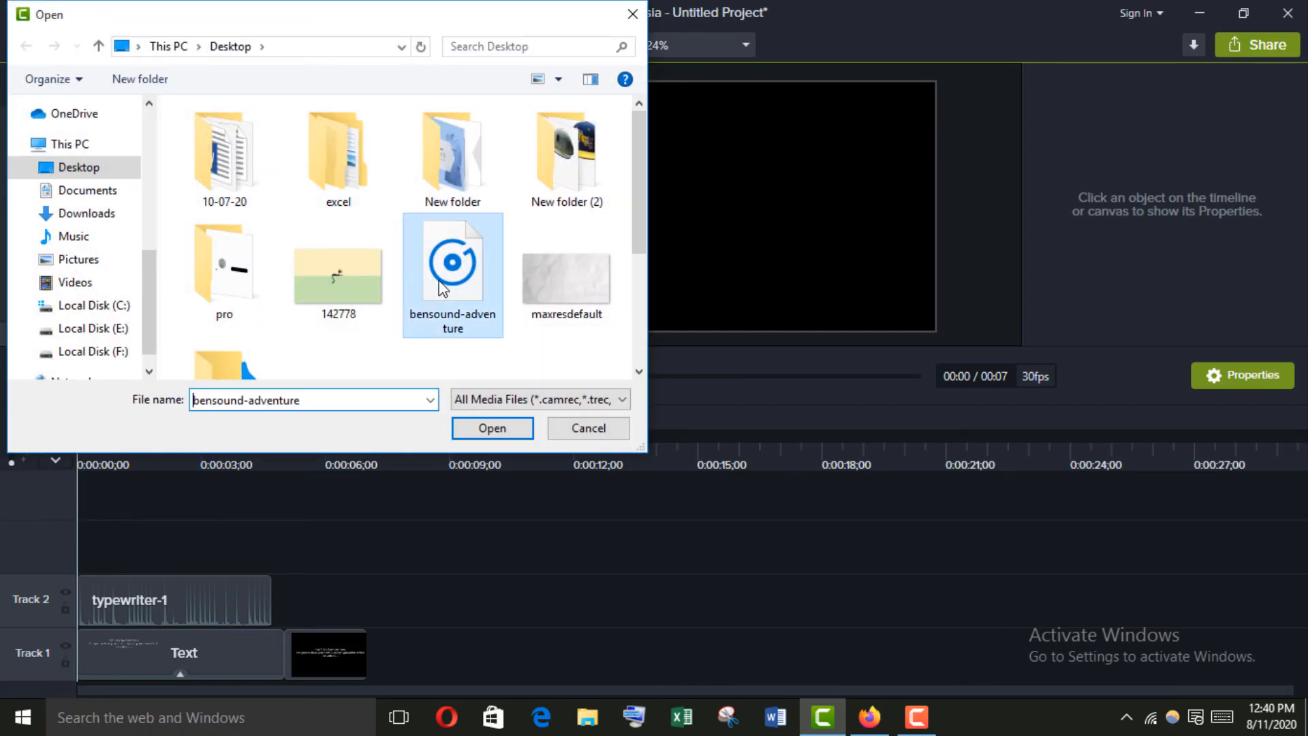
pyautogui.click(491, 428)
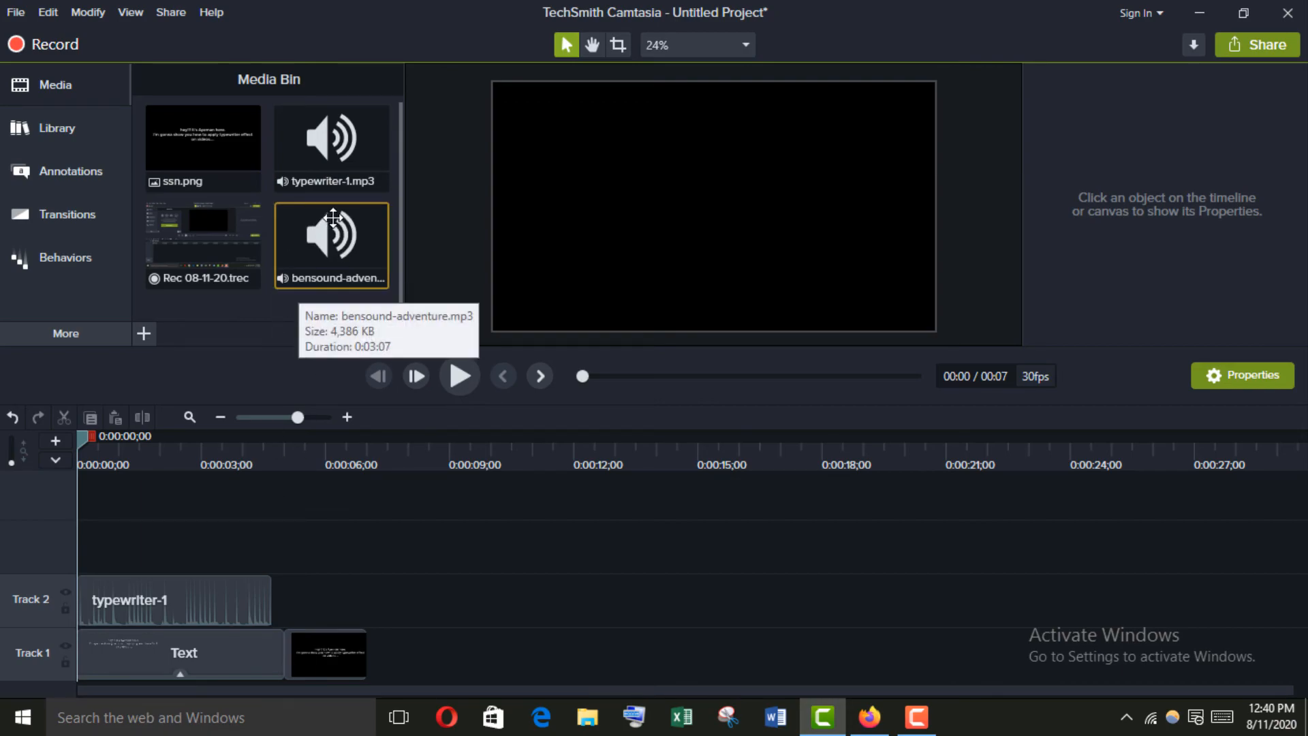
# Step: Place bensound-adventure.mp3 at the start of Track 3 and trim it to about 7 seconds, near the end of the ssn image
pyautogui.moveTo(332, 238); pyautogui.dragTo(54, 535)
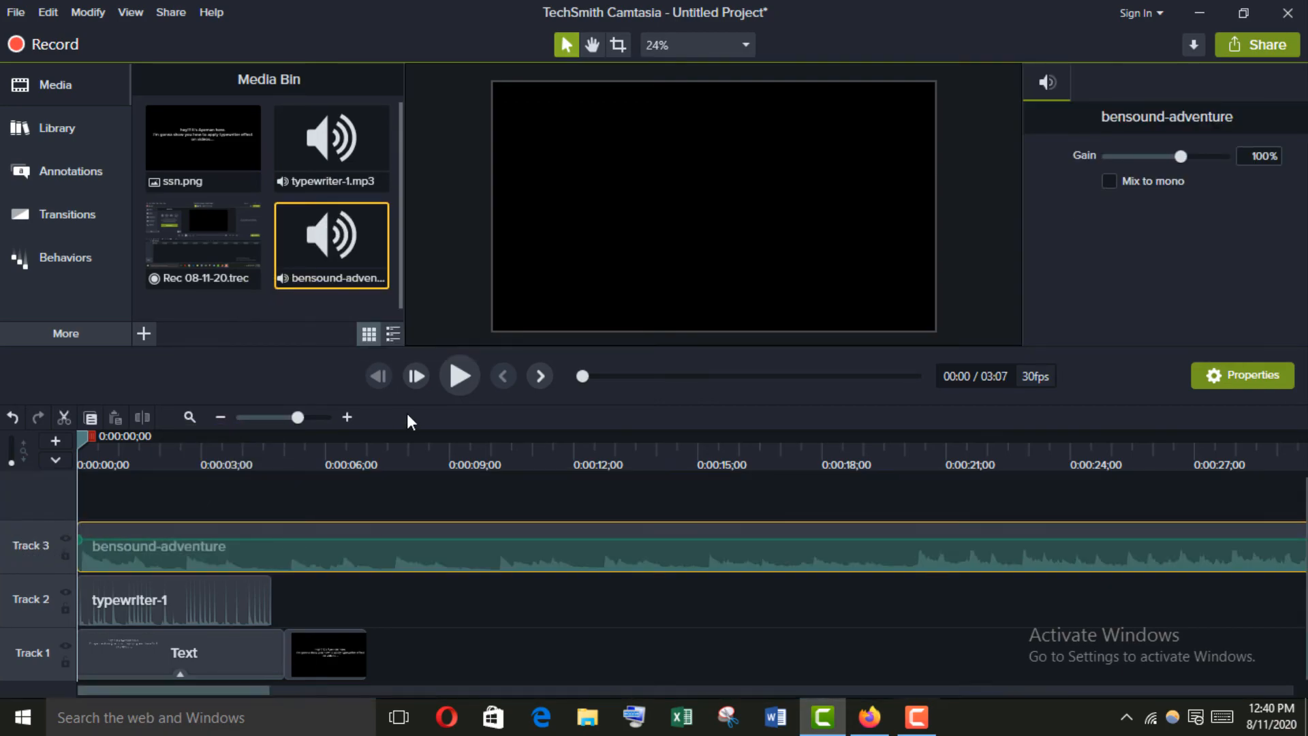
pyautogui.click(268, 415)
pyautogui.moveTo(508, 530); pyautogui.dragTo(94, 509)
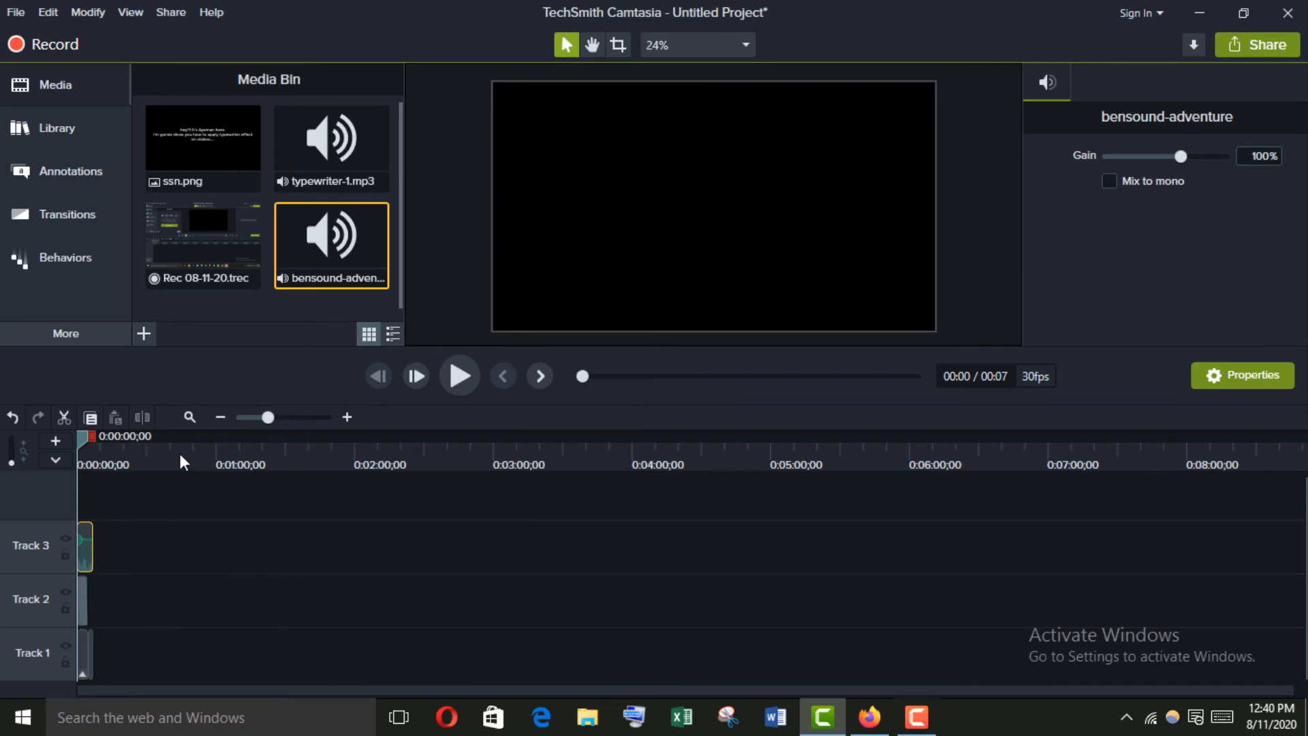
# Step: Lower the audio level of the typewriter-1 clip on Track 2 to about 41%
pyautogui.click(293, 417)
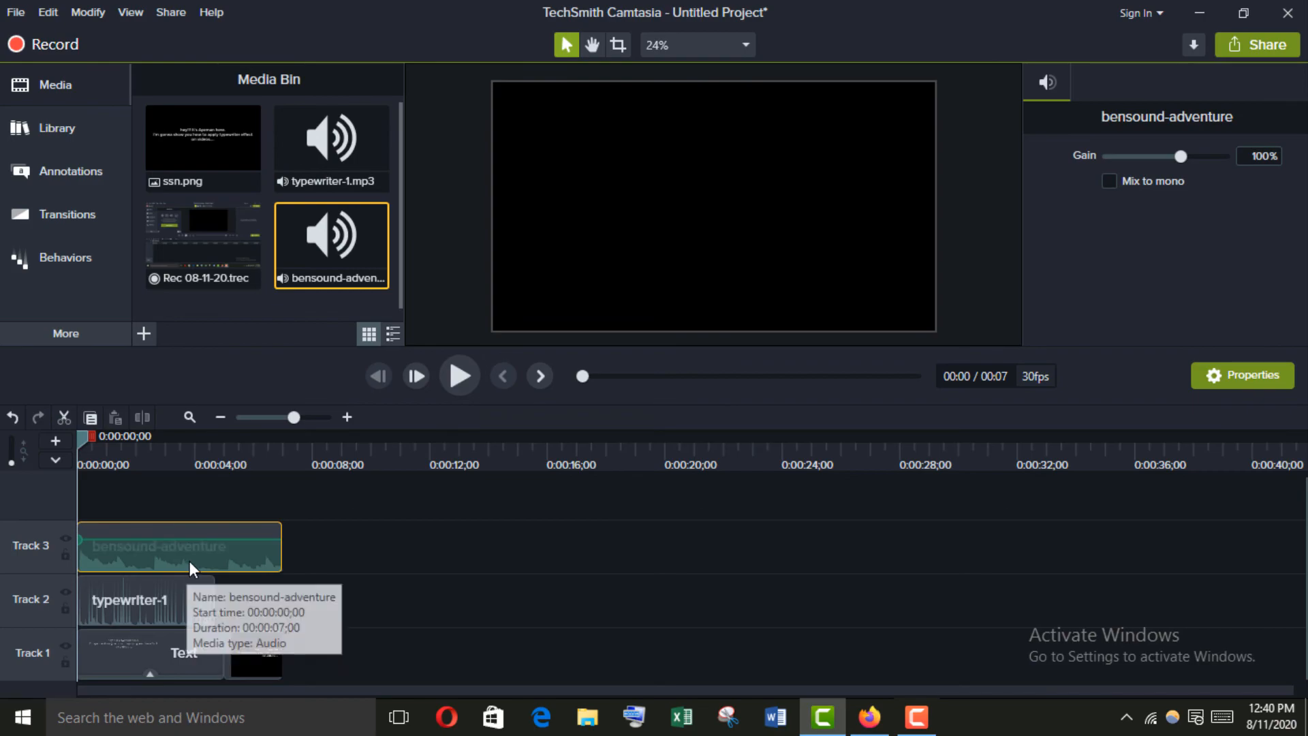
pyautogui.click(139, 594)
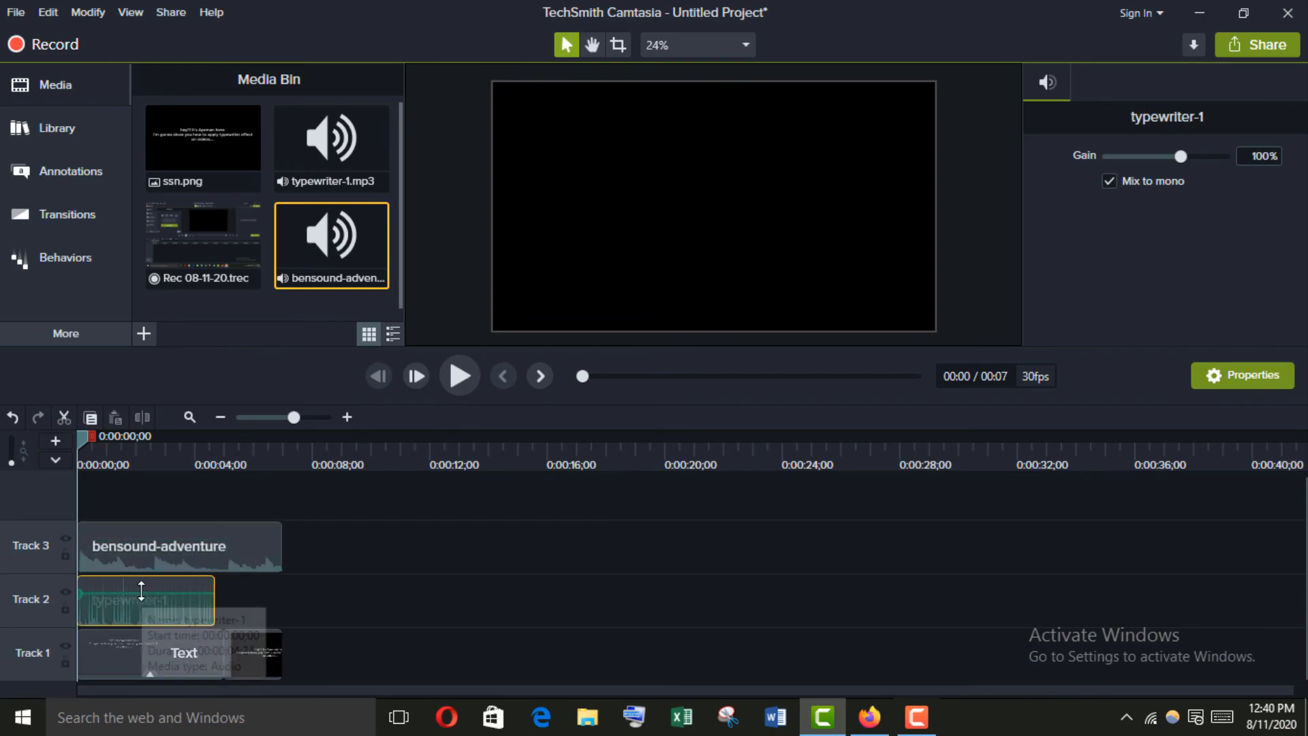
pyautogui.moveTo(141, 590); pyautogui.dragTo(141, 613)
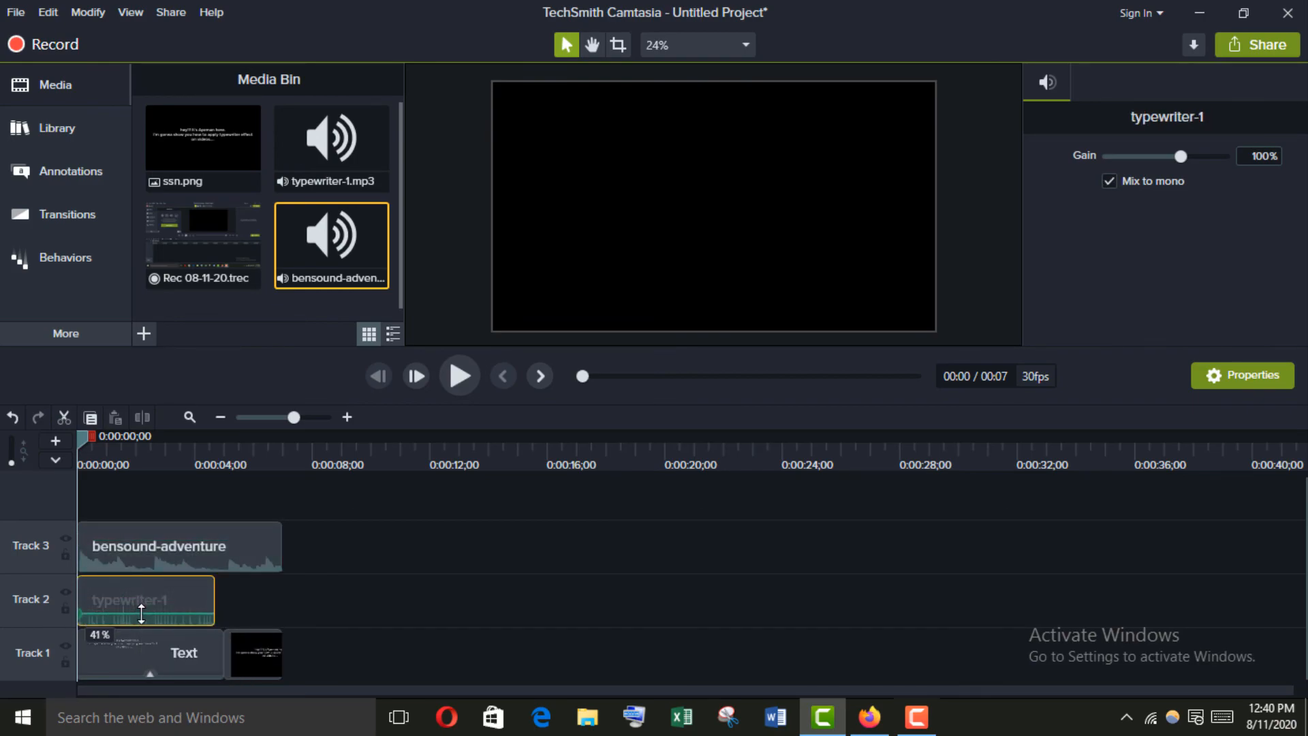
# Step: Play the animation through with its typewriter sound and music, replay the opening, and move the playhead to about 0:00:05;17
pyautogui.click(145, 561)
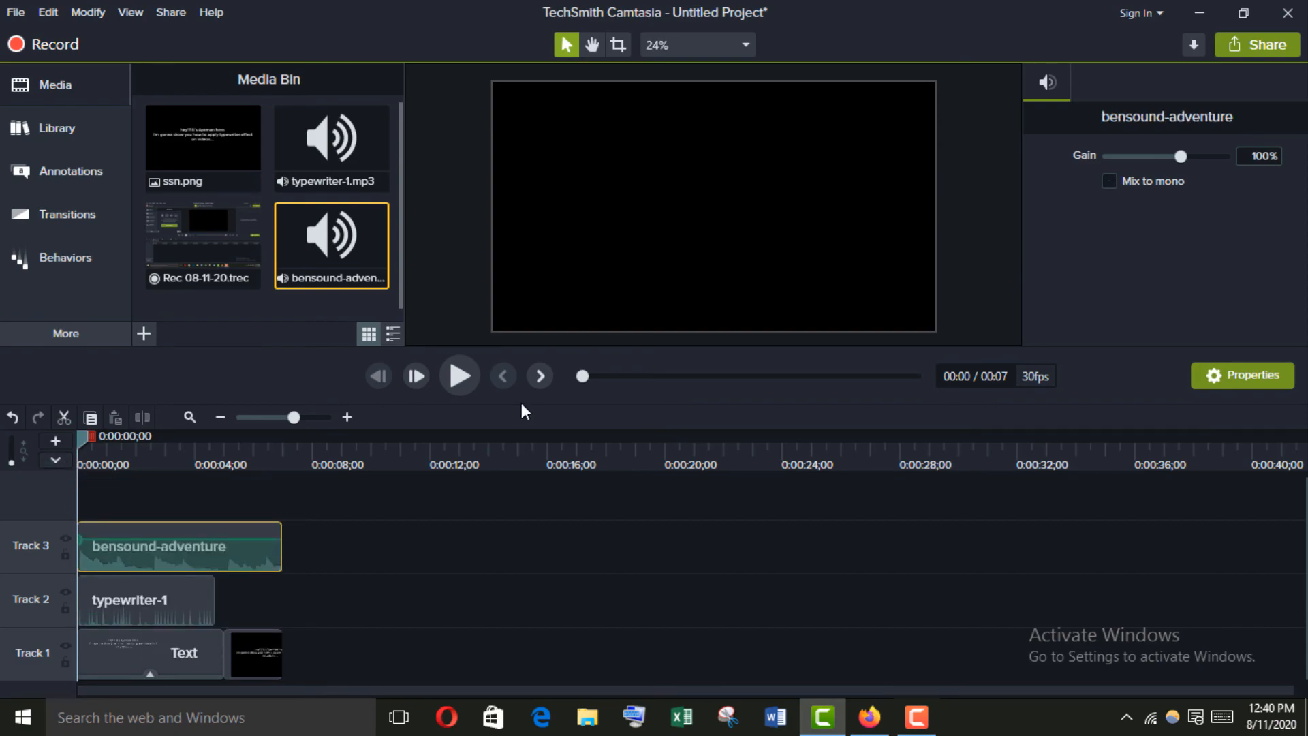
pyautogui.click(460, 380)
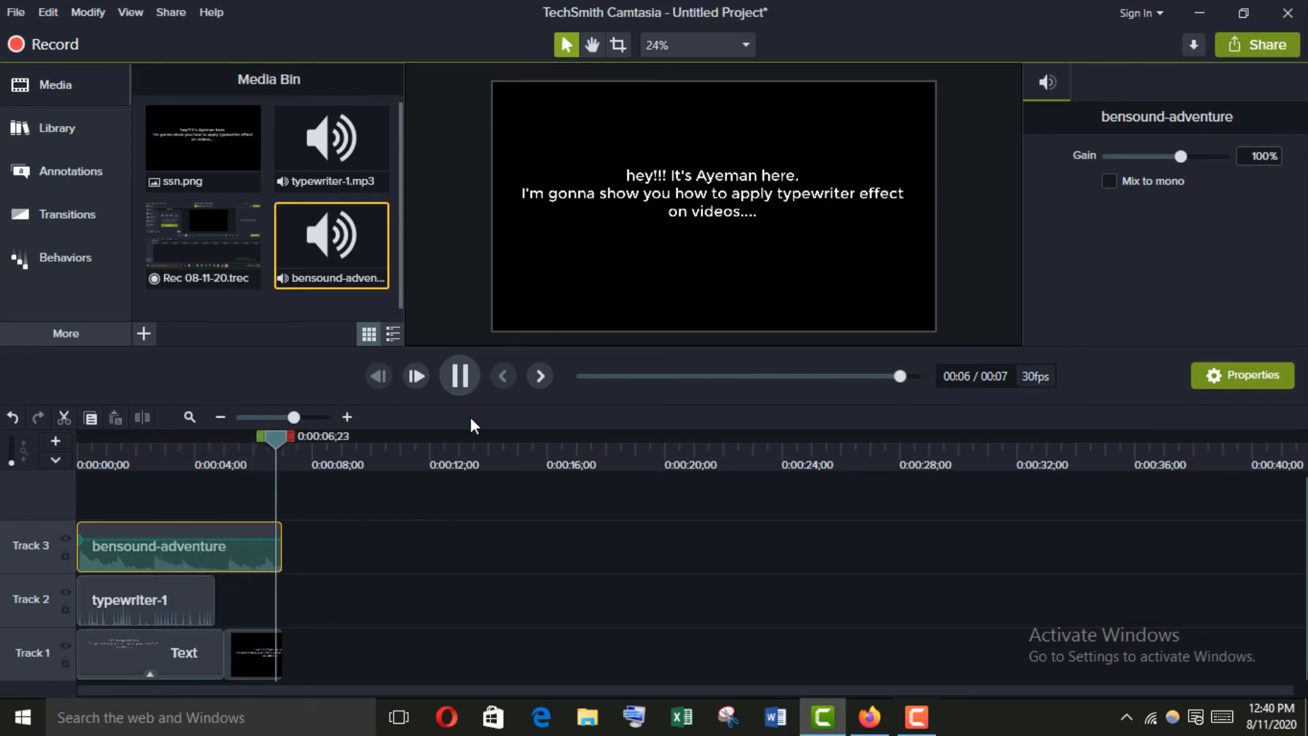
pyautogui.click(452, 377)
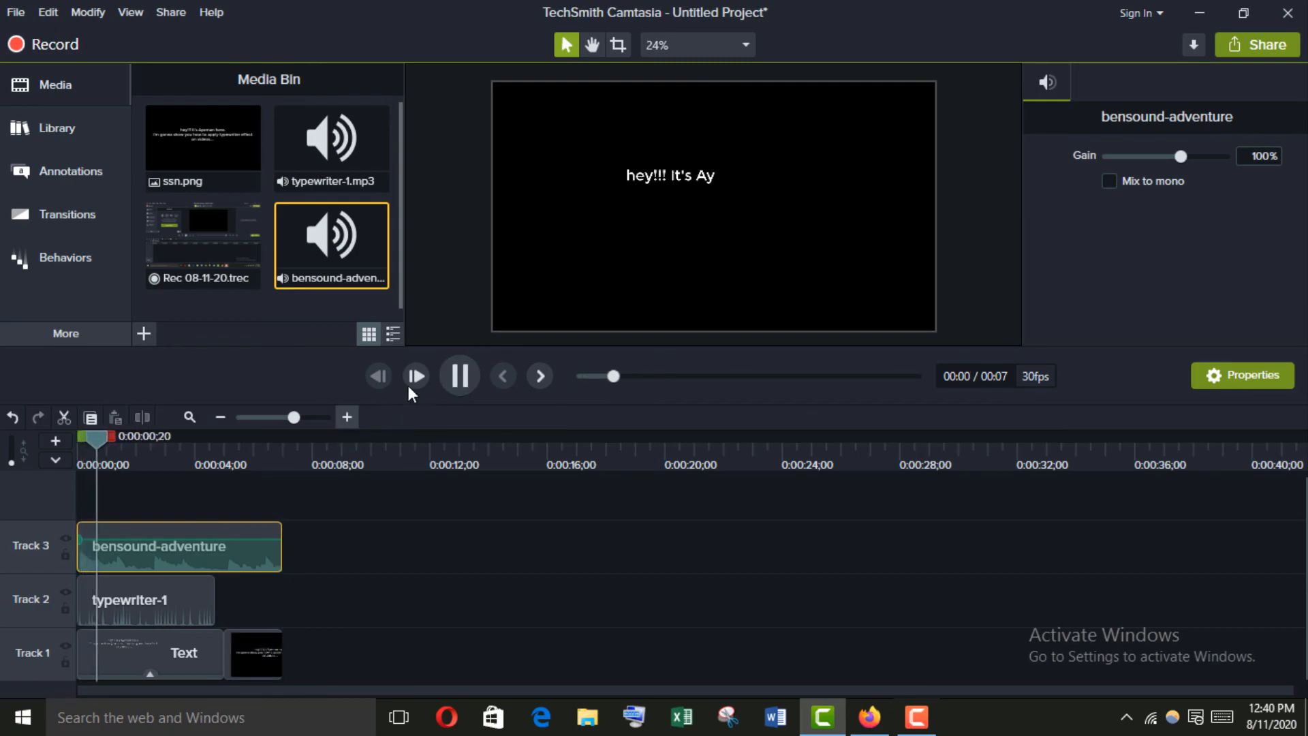
pyautogui.click(448, 384)
pyautogui.moveTo(117, 440); pyautogui.dragTo(243, 452)
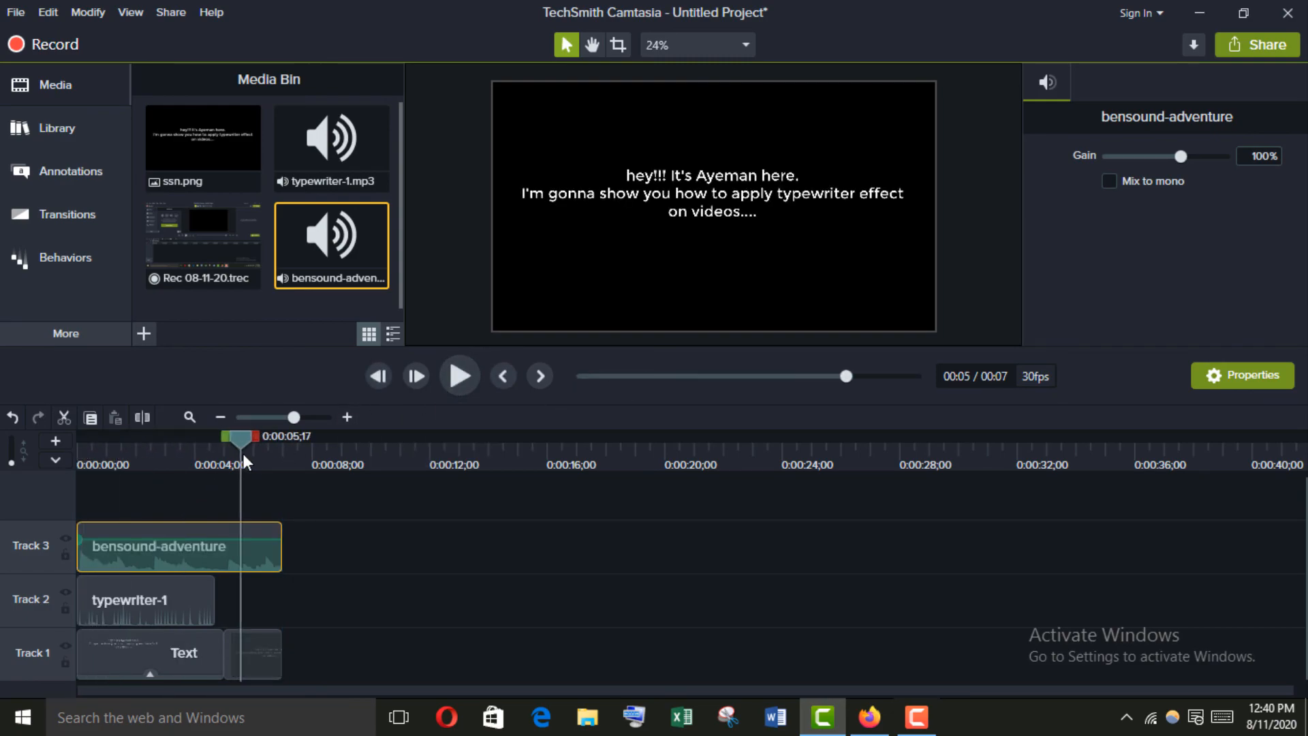